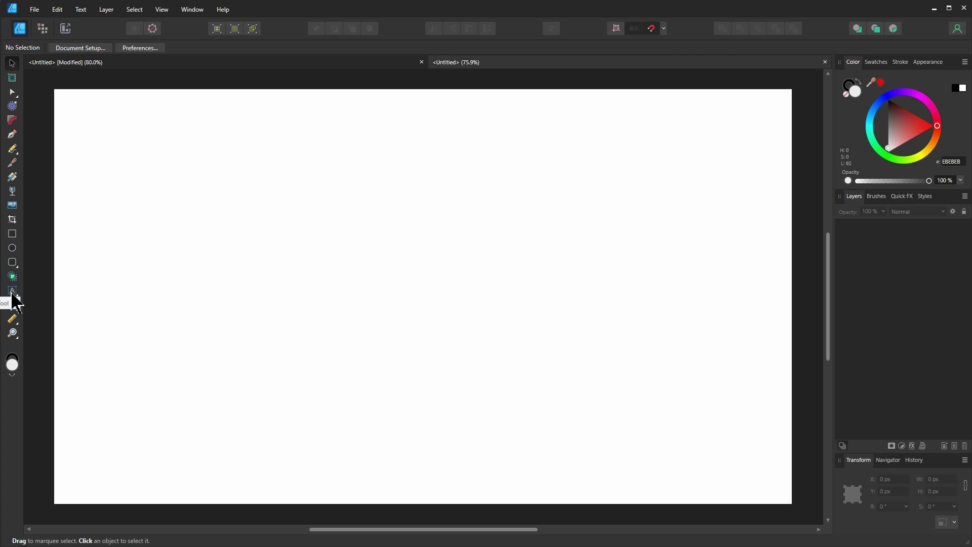
Add large art text 'drop' on the page and set it in Alfa Slab One at 652.7 pt.
left_click(12, 290)
left_click_drag(158, 156, 399, 325)
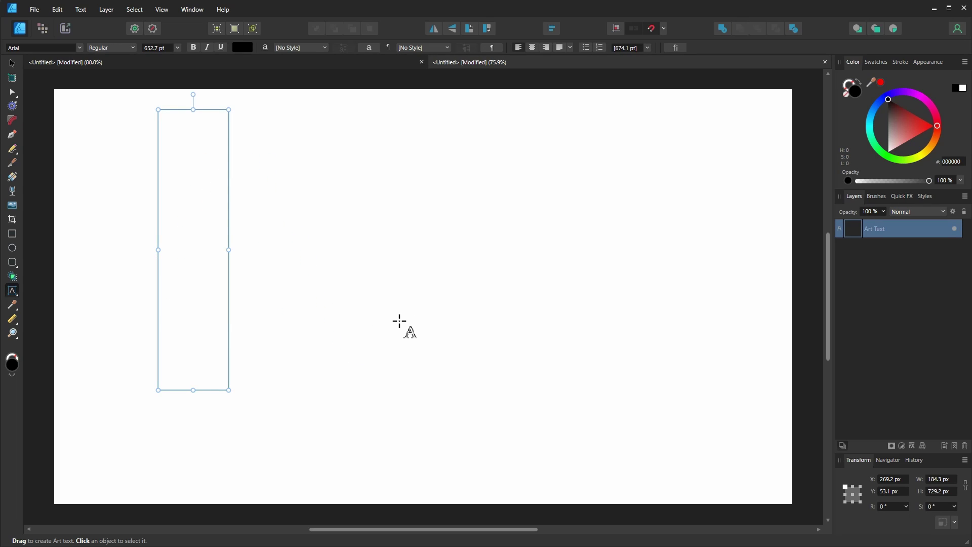
type("drop")
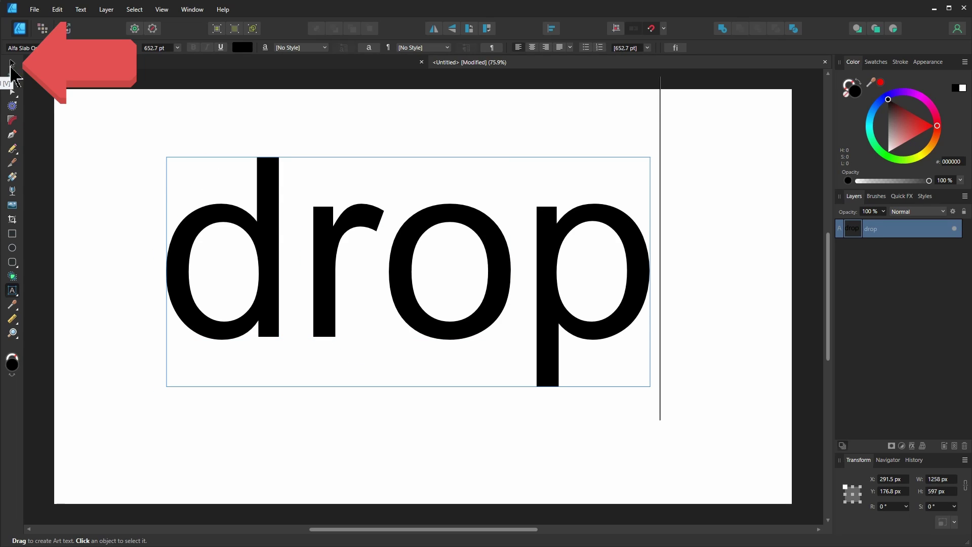
left_click(11, 65)
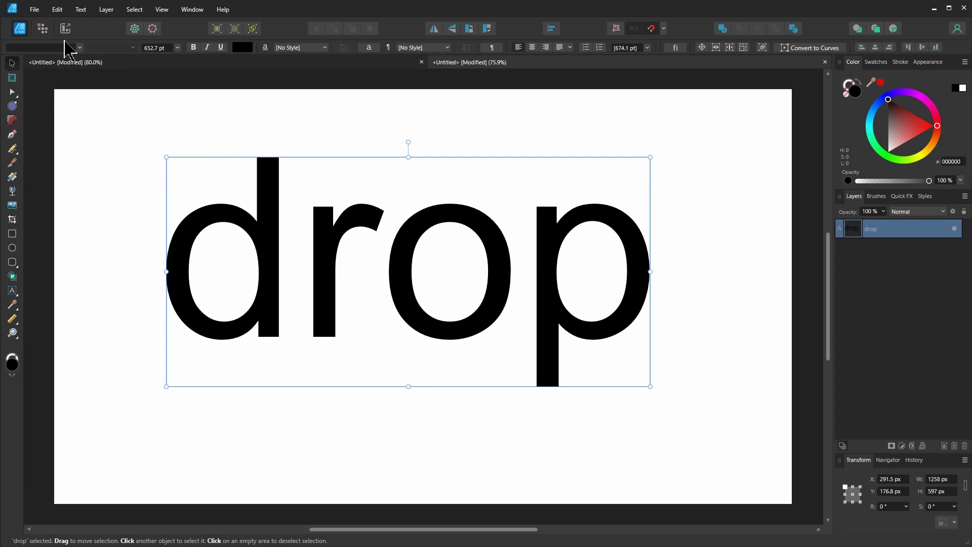
left_click(79, 47)
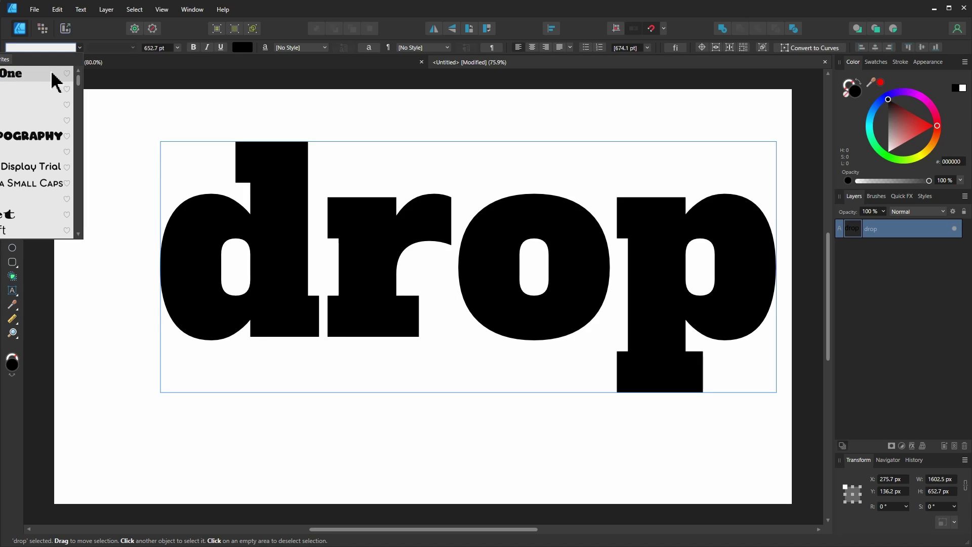
left_click(55, 74)
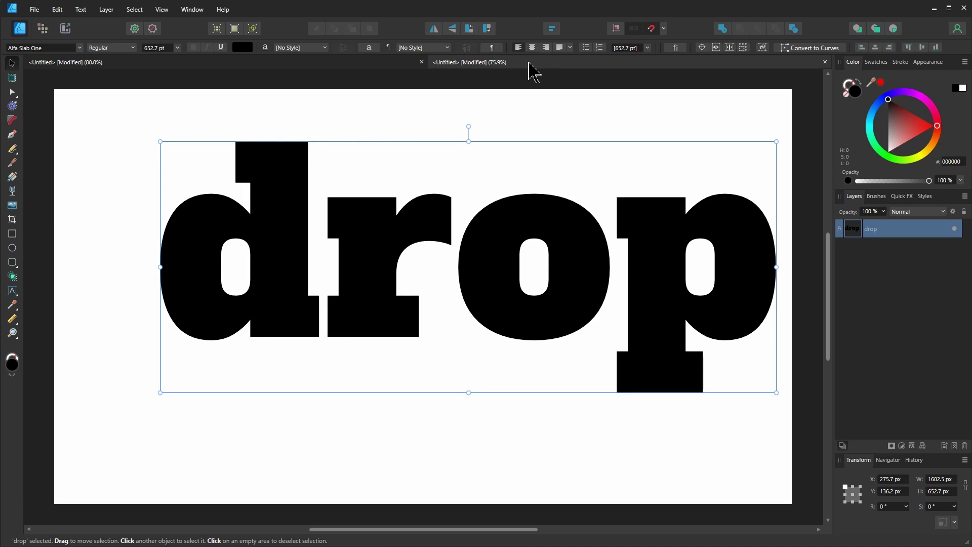
Centre the drop text horizontally on the page and give it an orange fill.
left_click(552, 28)
left_click(573, 62)
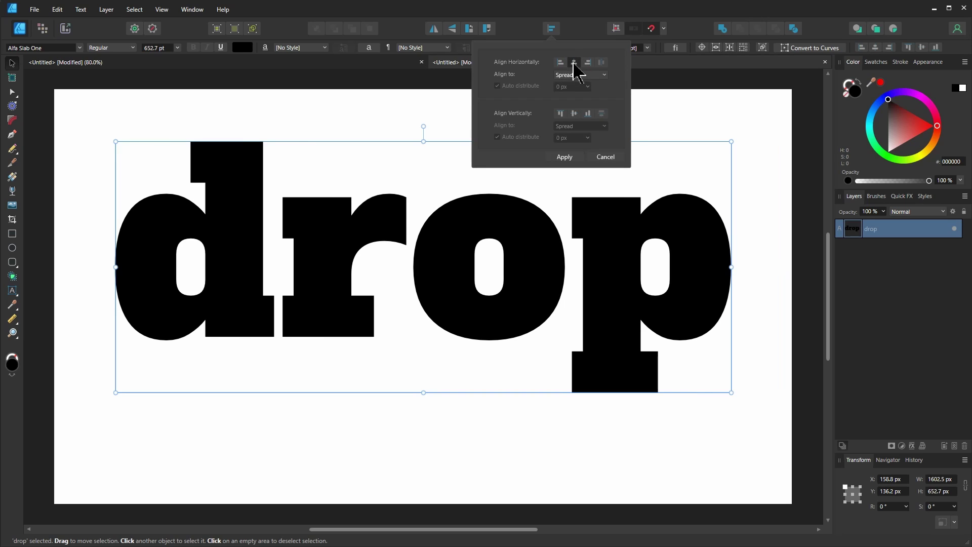
left_click(883, 246)
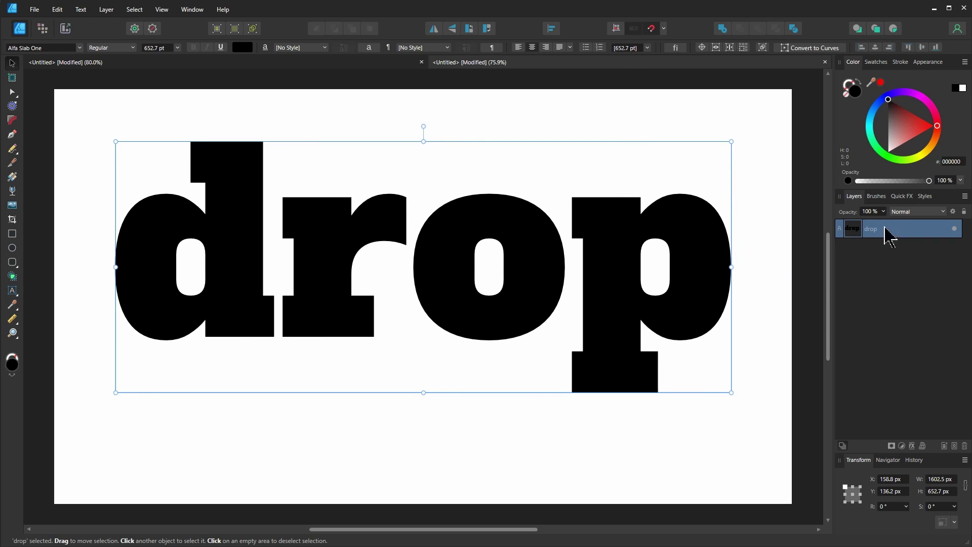
left_click(934, 129)
left_click_drag(939, 140, 932, 144)
Name the layer 'text only', duplicate it as 'shadow only', and move the copies apart vertically.
double_click(879, 229)
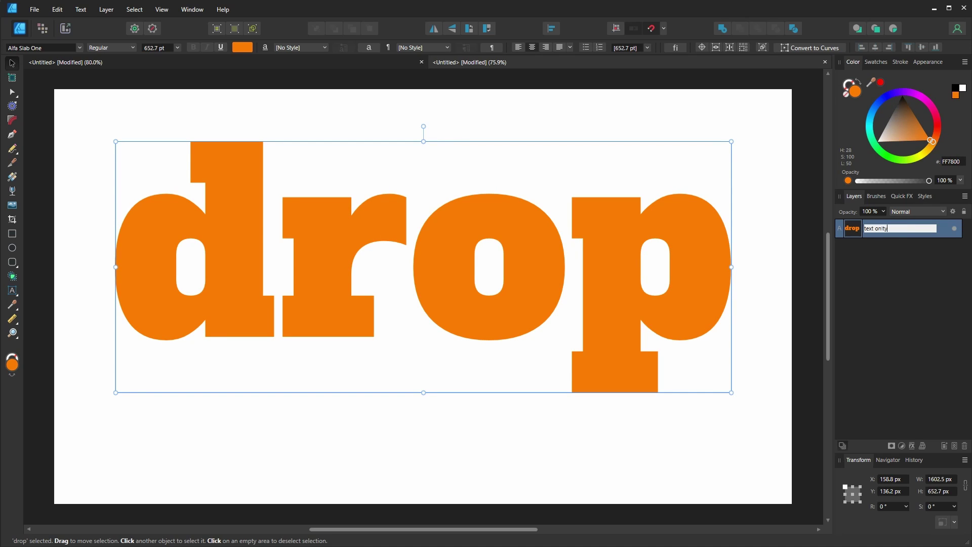
key("Return")
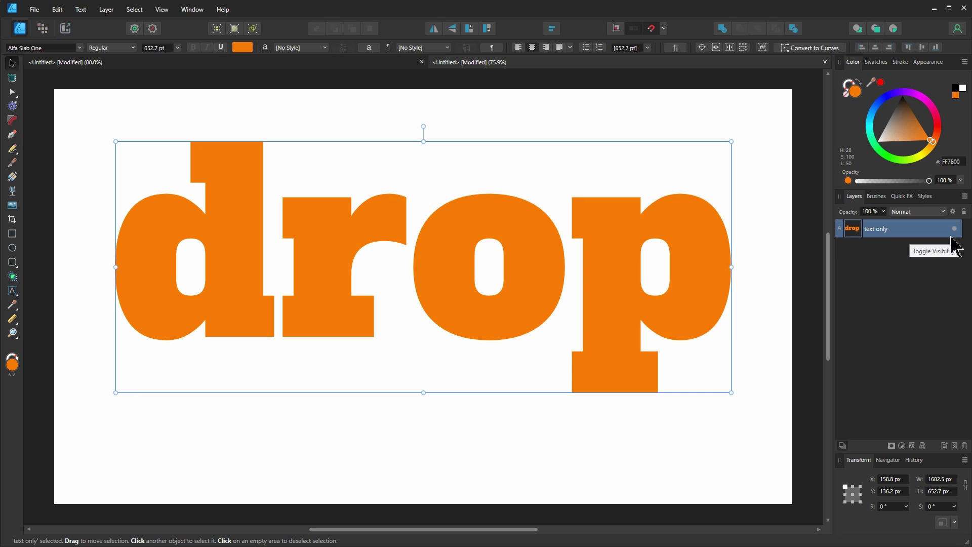
key("ctrl+j")
double_click(874, 251)
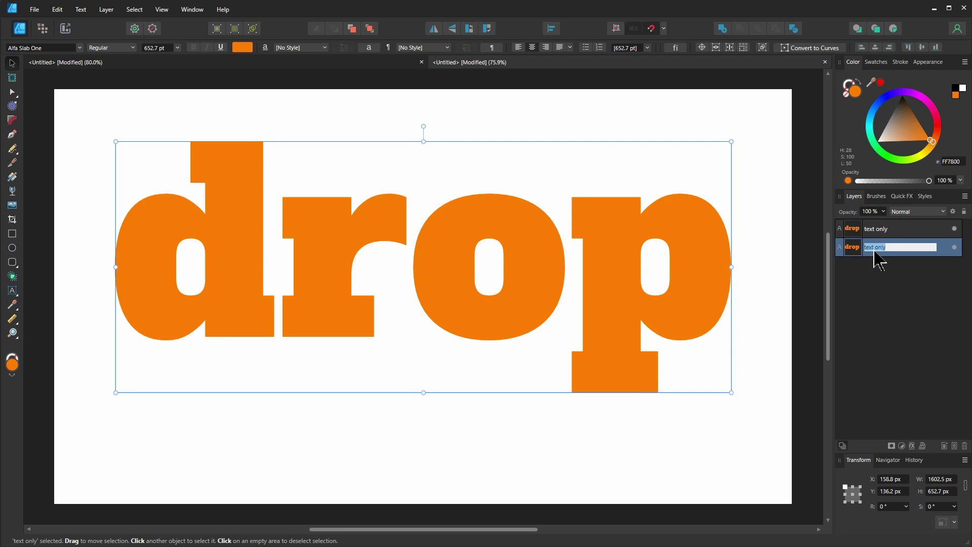
type("shadow only")
key("Return")
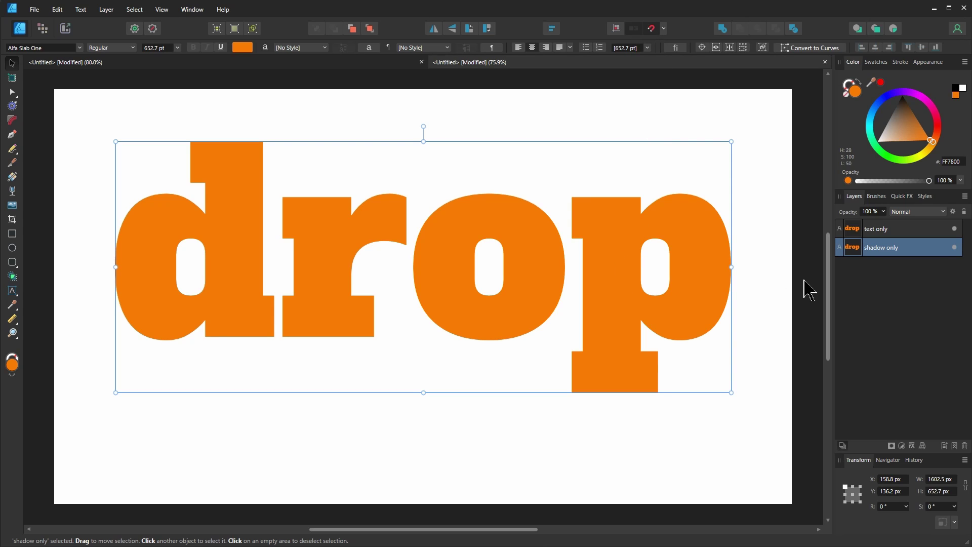
left_click_drag(615, 254, 600, 337)
left_click(696, 219)
left_click_drag(696, 219, 697, 152)
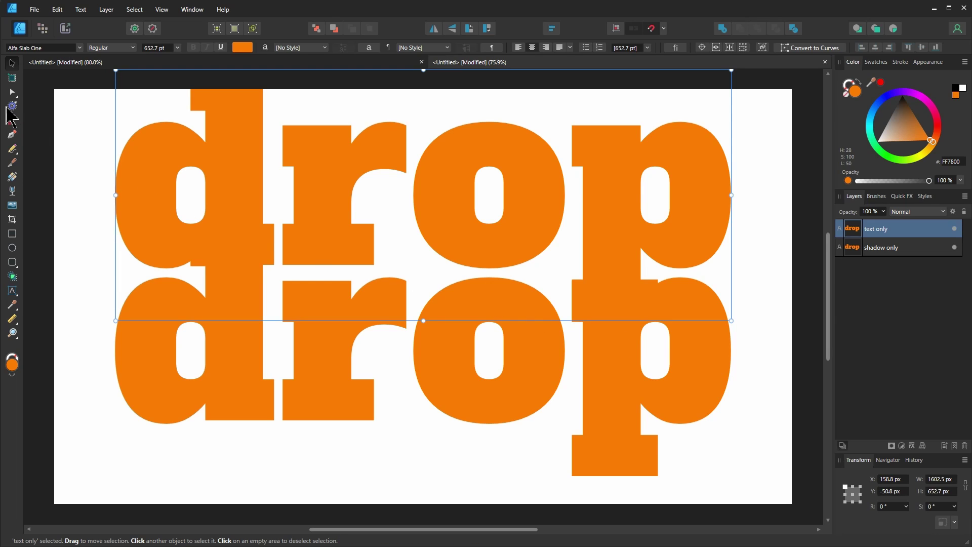
Draw a page-sized dark orange (A53600) rectangle at the bottom of the stack and lock it.
left_click(13, 233)
left_click_drag(41, 69, 807, 506)
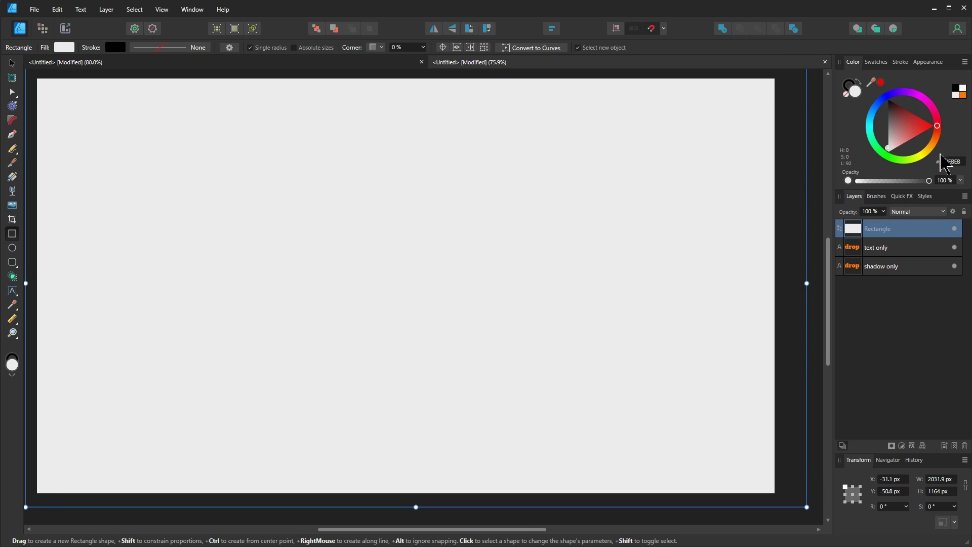
left_click_drag(907, 238, 904, 291)
left_click_drag(940, 144, 932, 99)
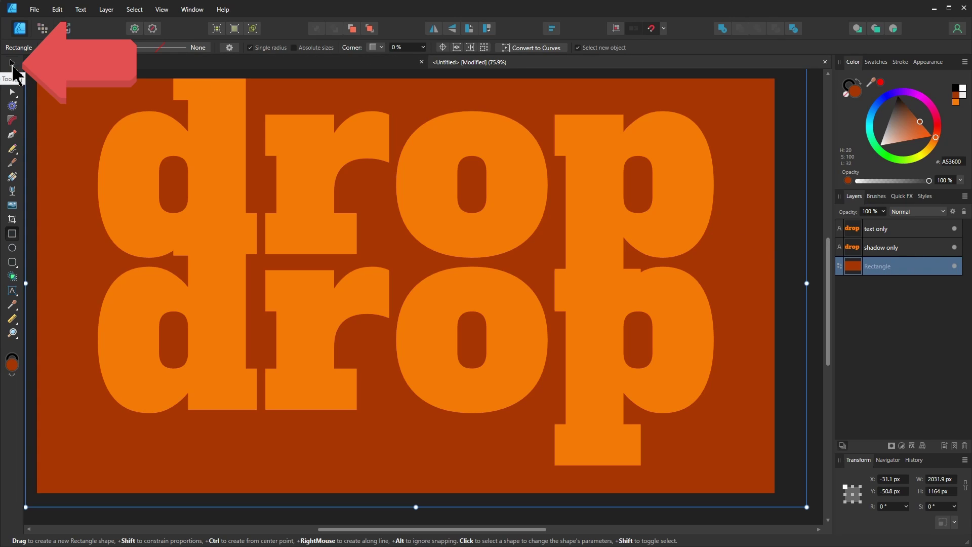
key("v")
left_click(945, 267)
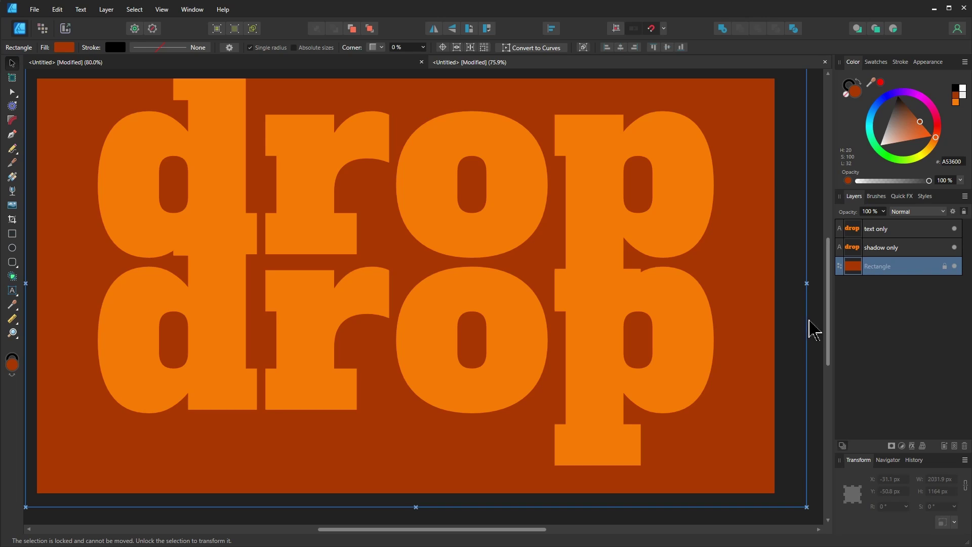
left_click(621, 386)
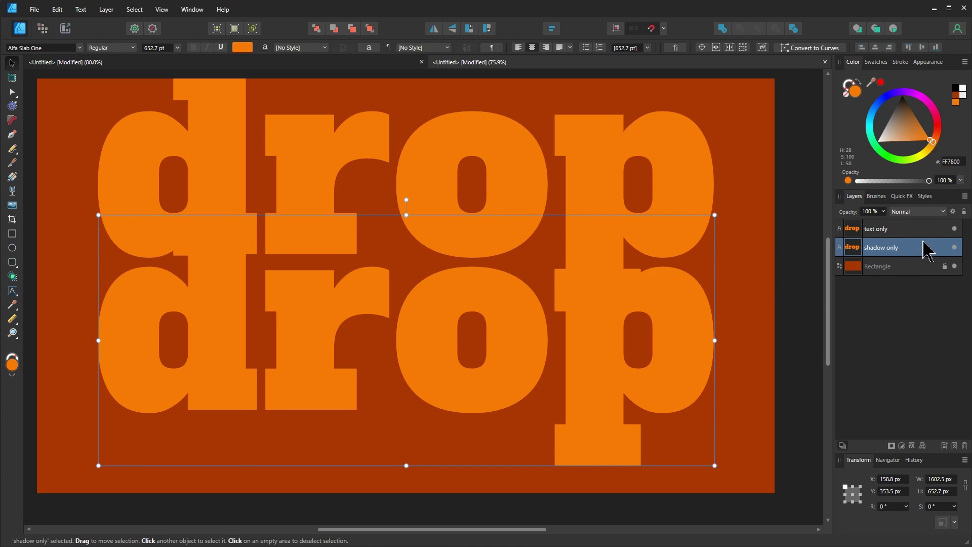
Give the shadow only copy an Outer Shadow with a 15.5 px offset.
left_click(899, 196)
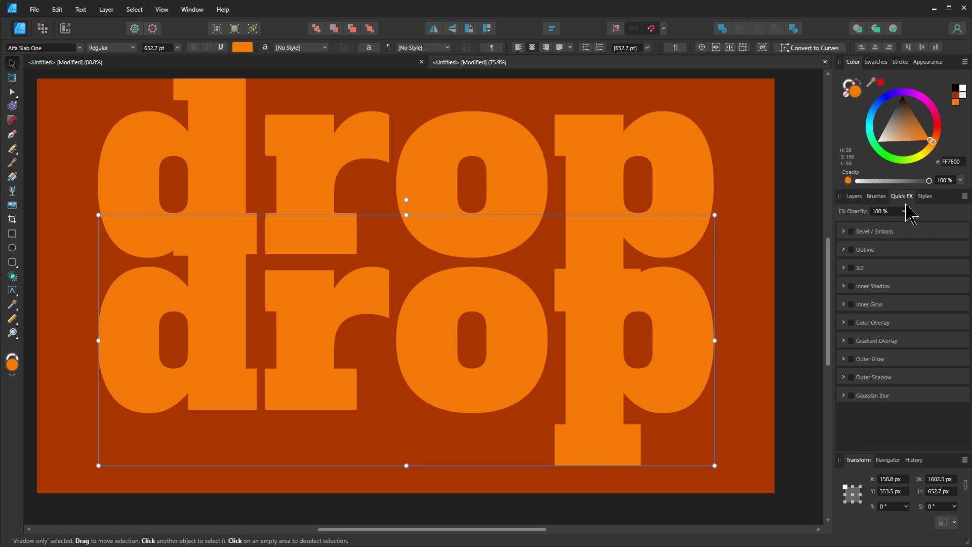
left_click(852, 378)
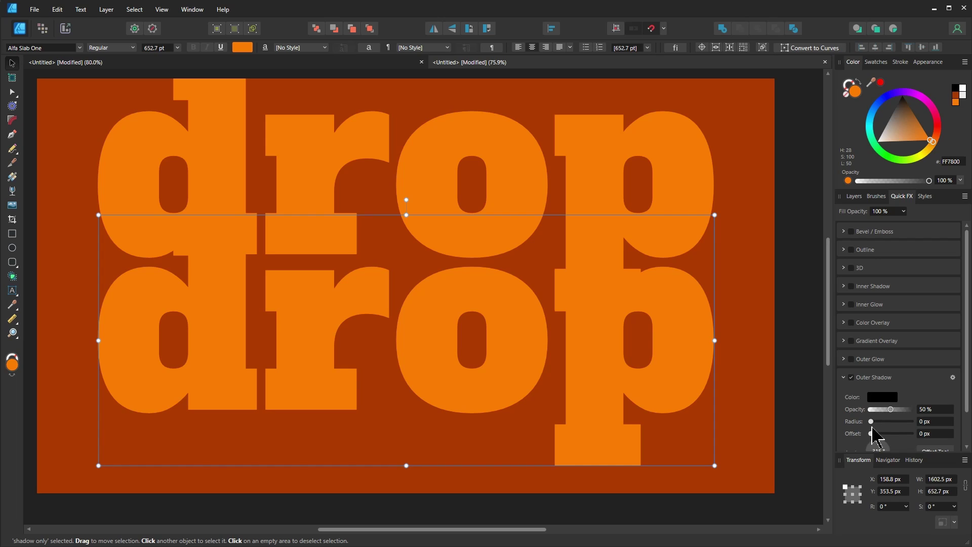
mouse_move(870, 434)
left_mouse_down()
mouse_move(891, 434)
mouse_move(880, 428)
left_mouse_up()
scroll(886, 435, "down", 1)
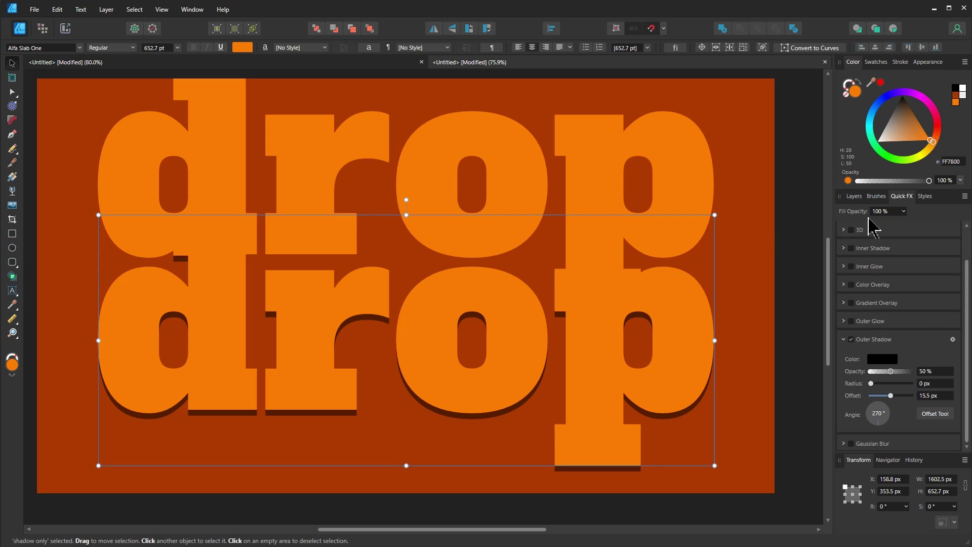
Set the copy's fill opacity to 0% and stop the fill knocking out the shadow.
left_click(904, 212)
left_click_drag(904, 223, 295, 334)
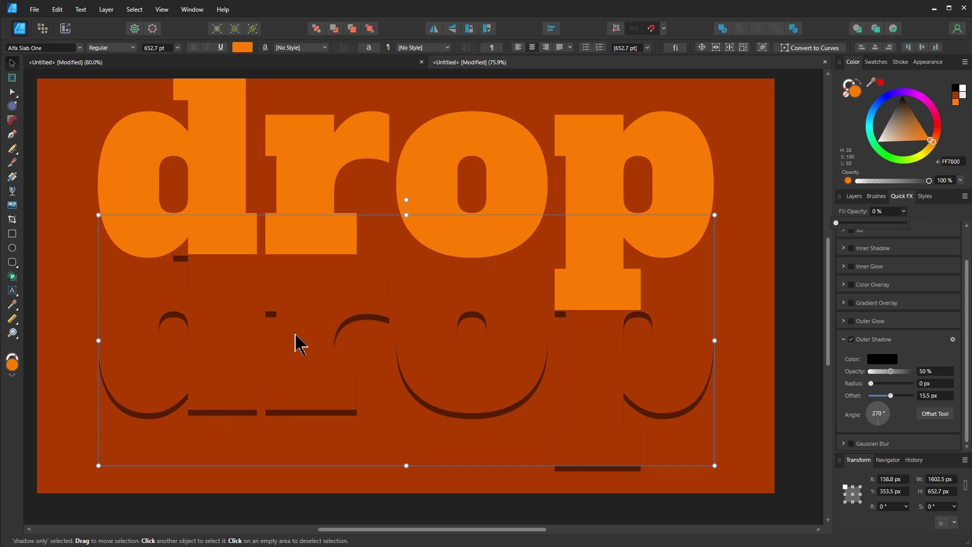
left_click(952, 340)
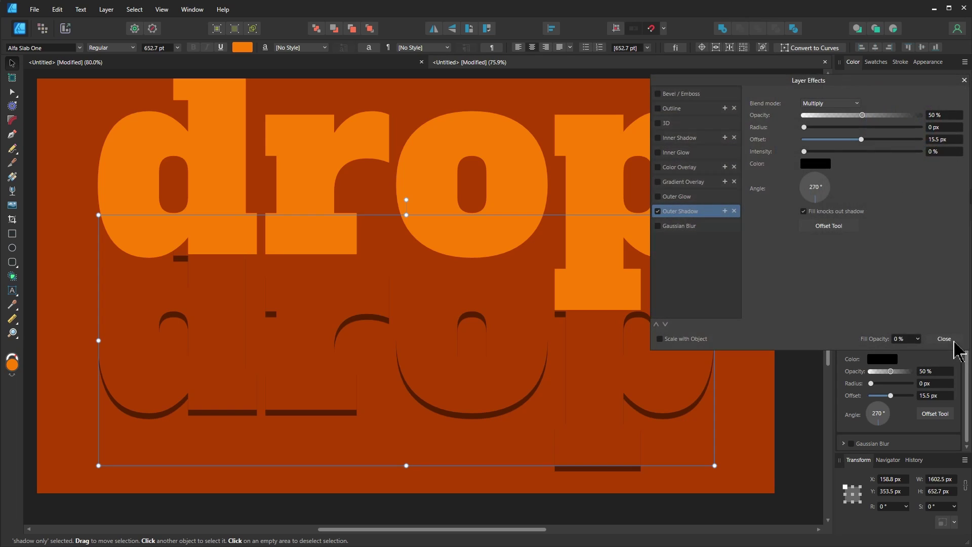
left_click(804, 211)
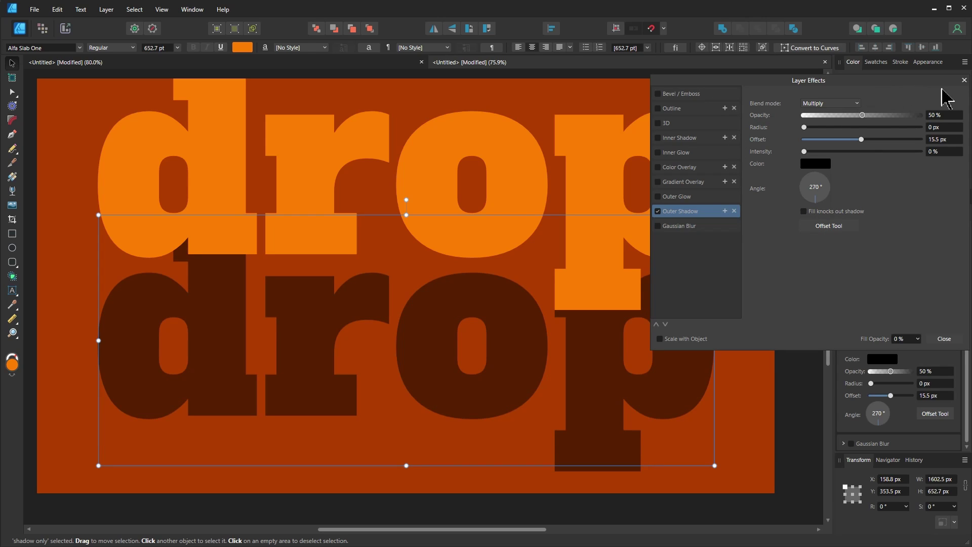
left_click(964, 80)
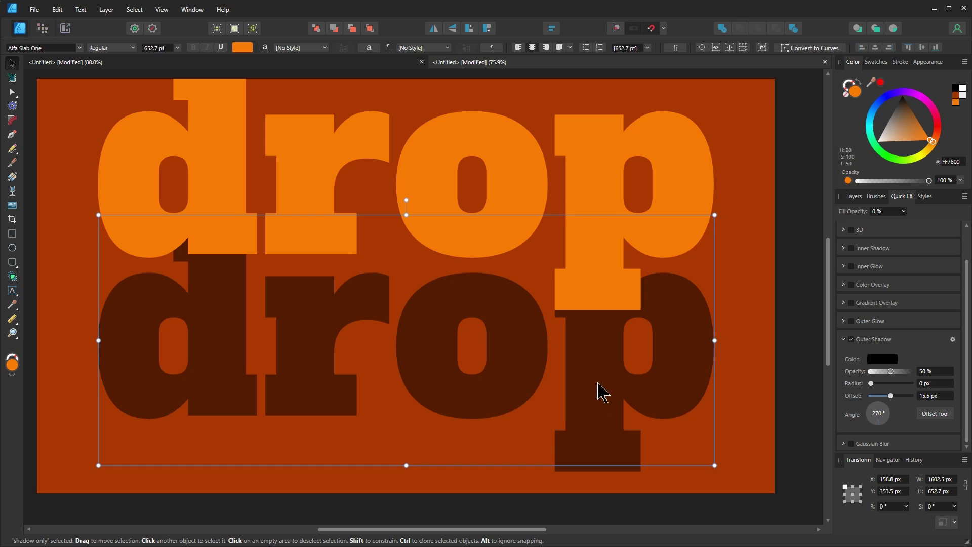
Move the shadow copy up directly behind the orange drop text.
left_click_drag(598, 379, 592, 233)
scroll(454, 154, "up", 1)
left_click_drag(790, 424, 527, 278)
Lock the text only layer and select the shadow only layer.
scroll(806, 205, "down", 1)
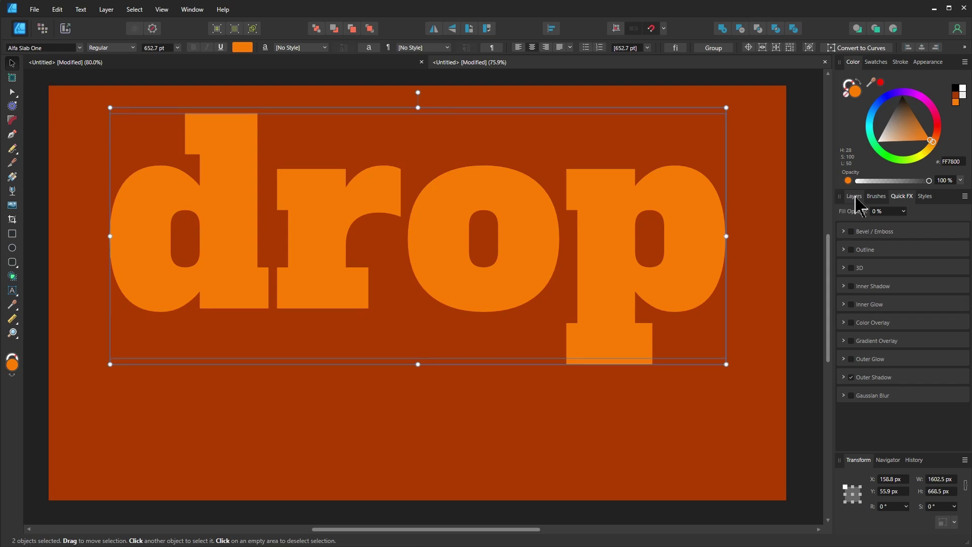
left_click(855, 197)
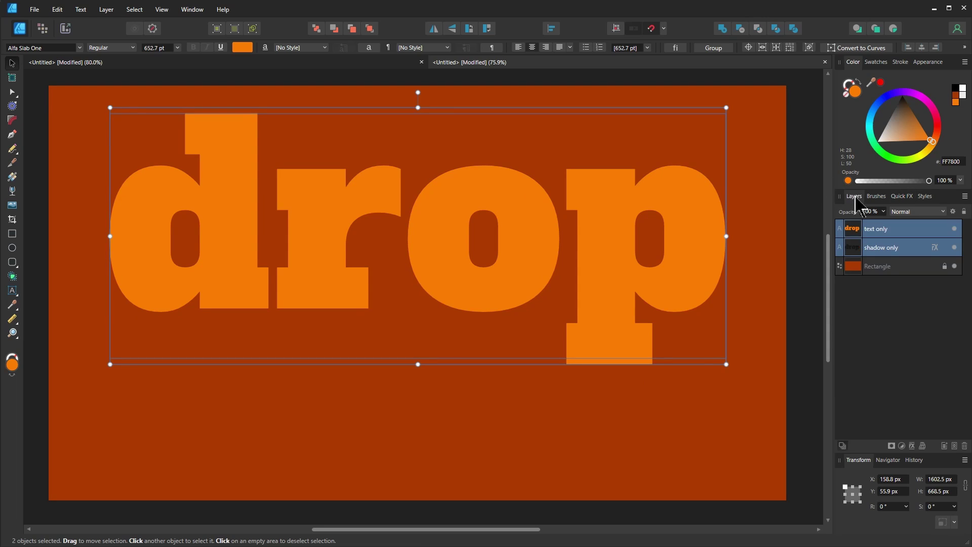
left_click(923, 232)
left_click(942, 228)
left_click(896, 249)
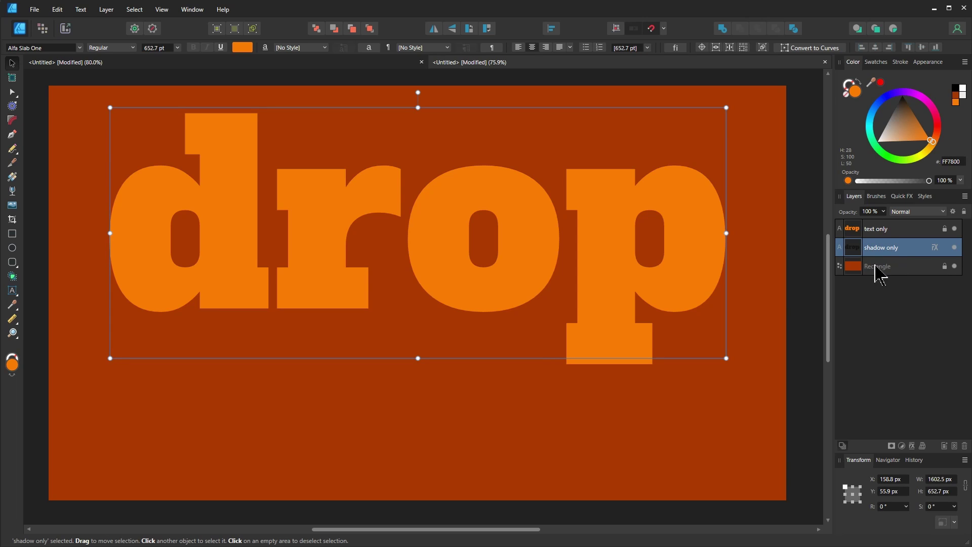
Set the outer shadow's offset to 32.2 px and blur radius to 16.6 px.
left_click(935, 247)
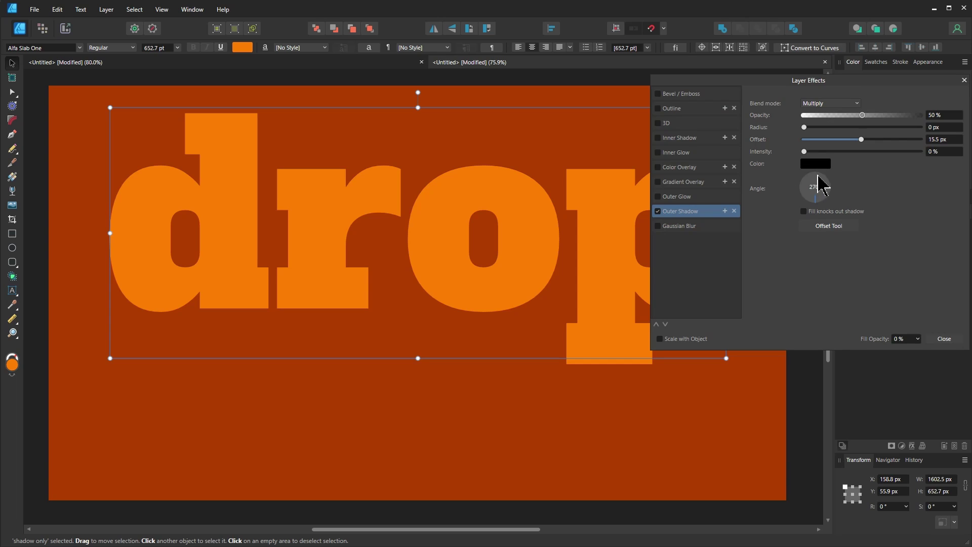
left_click_drag(861, 140, 884, 140)
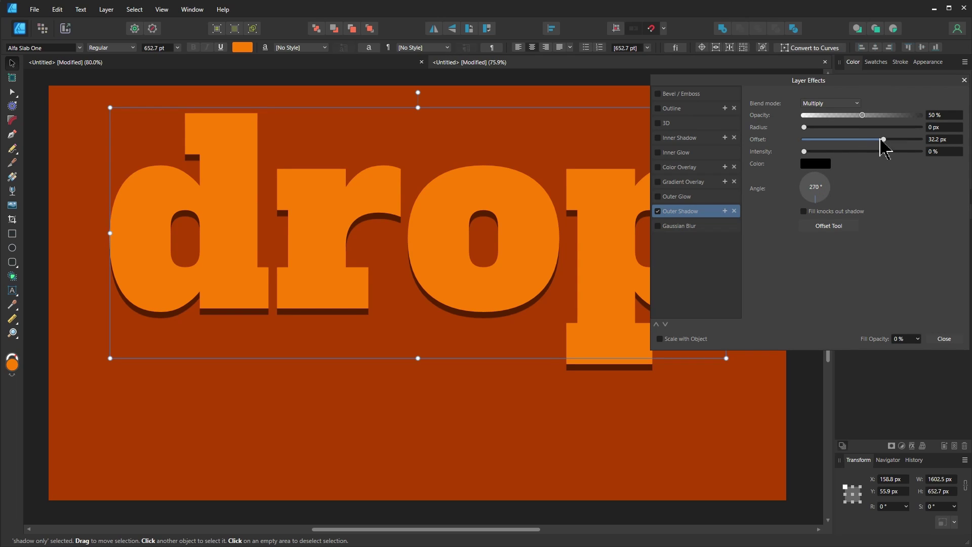
left_click(804, 129)
left_click_drag(808, 128, 885, 125)
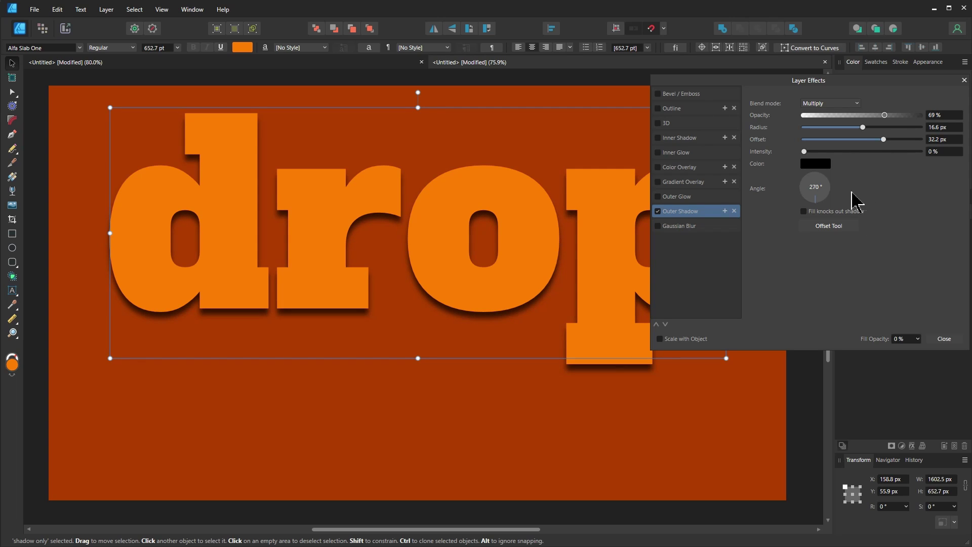
Make the outer shadow a dark navy blue with Normal blend mode.
left_click(816, 167)
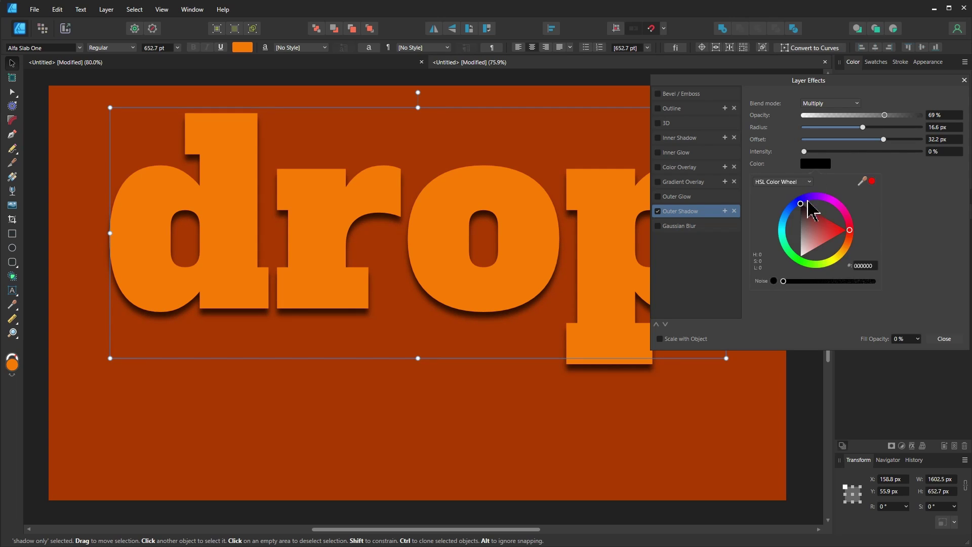
left_click_drag(845, 251, 768, 168)
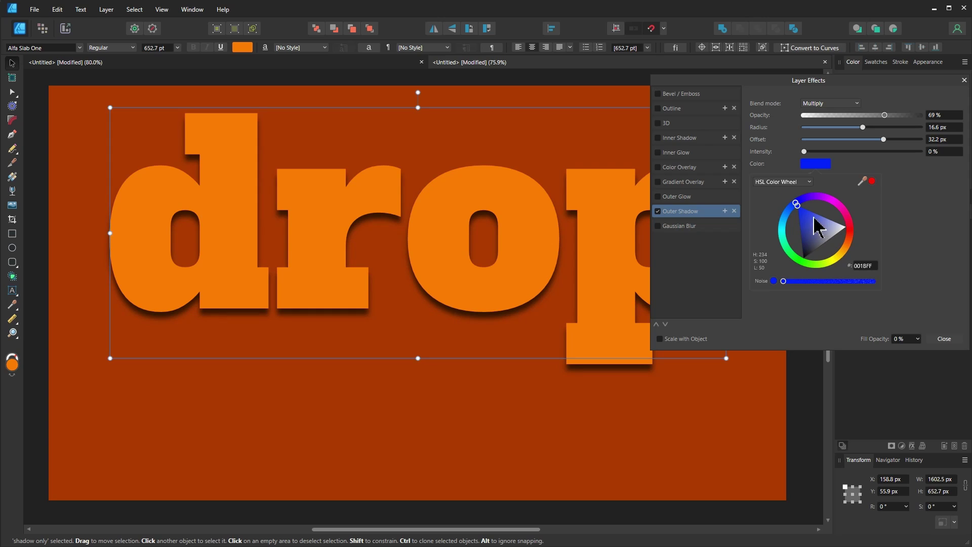
left_click(856, 105)
left_click(819, 116)
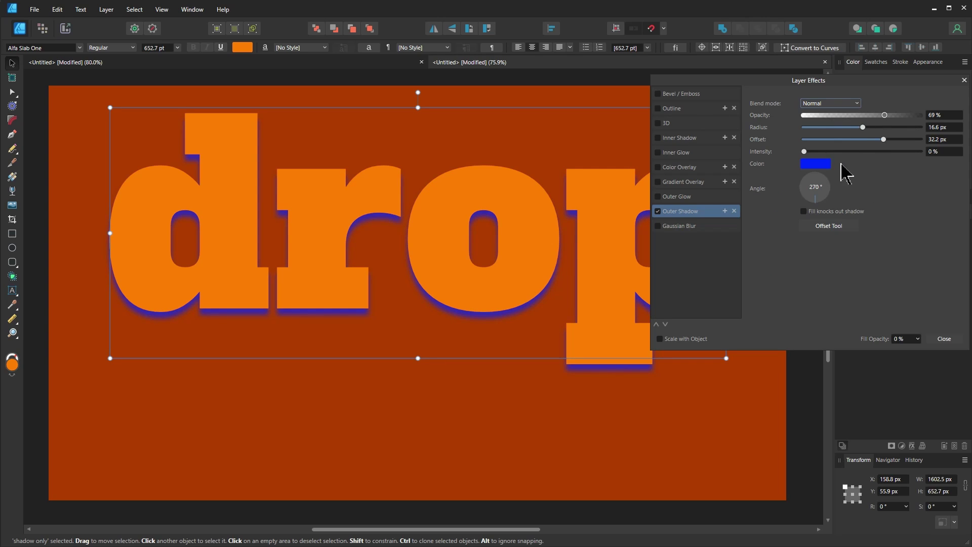
left_click(821, 167)
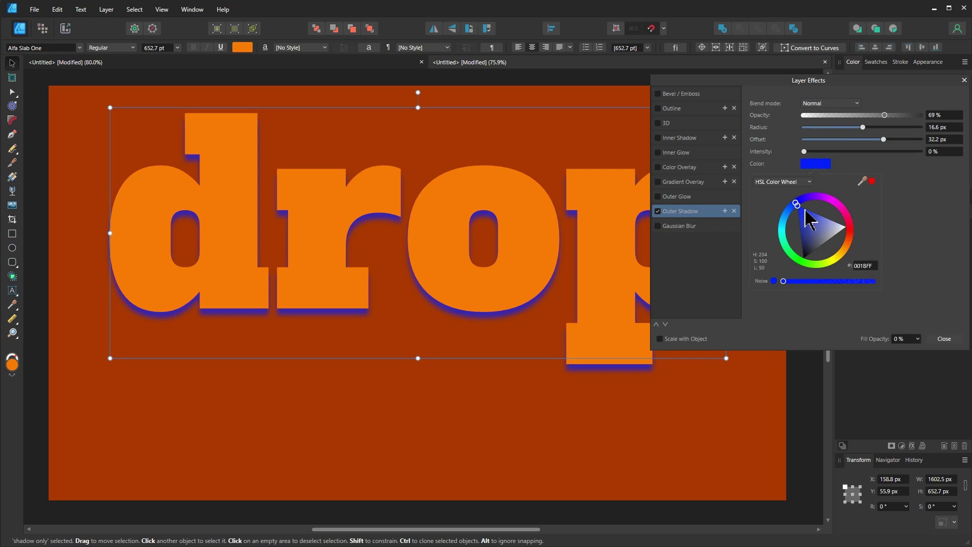
left_click(800, 228)
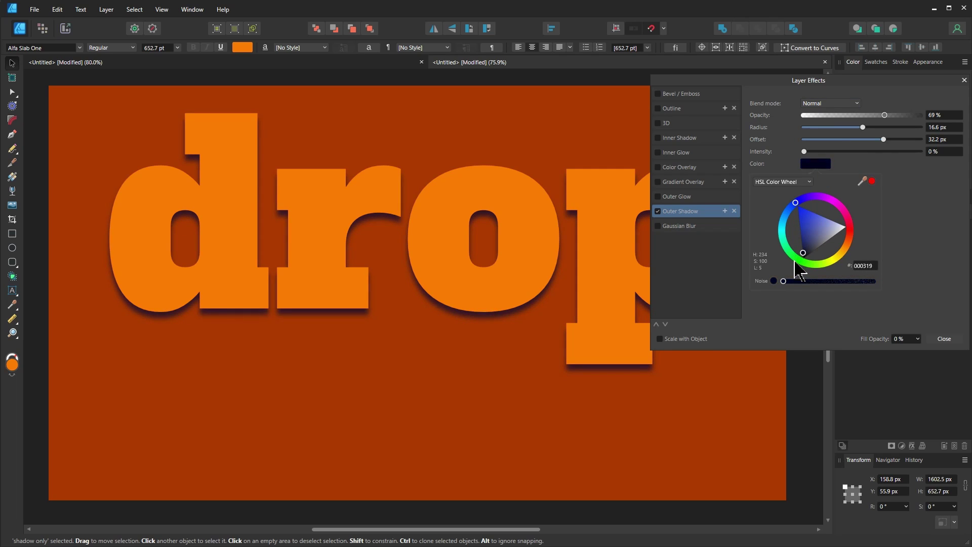
left_click(787, 237)
left_click_drag(787, 237, 786, 249)
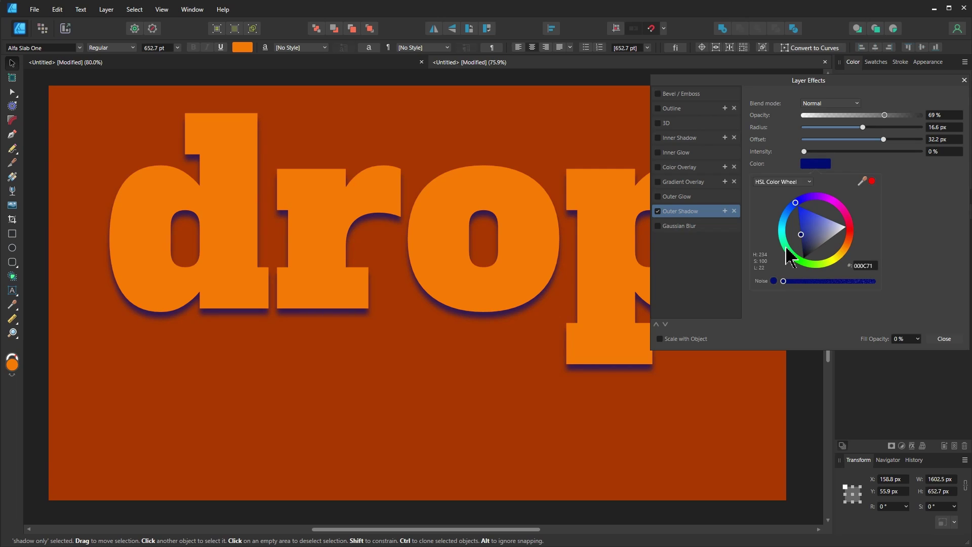
Duplicate the outer shadow and set the copy to 100 px radius, 81 px offset, 64% opacity, purple.
left_click(724, 211)
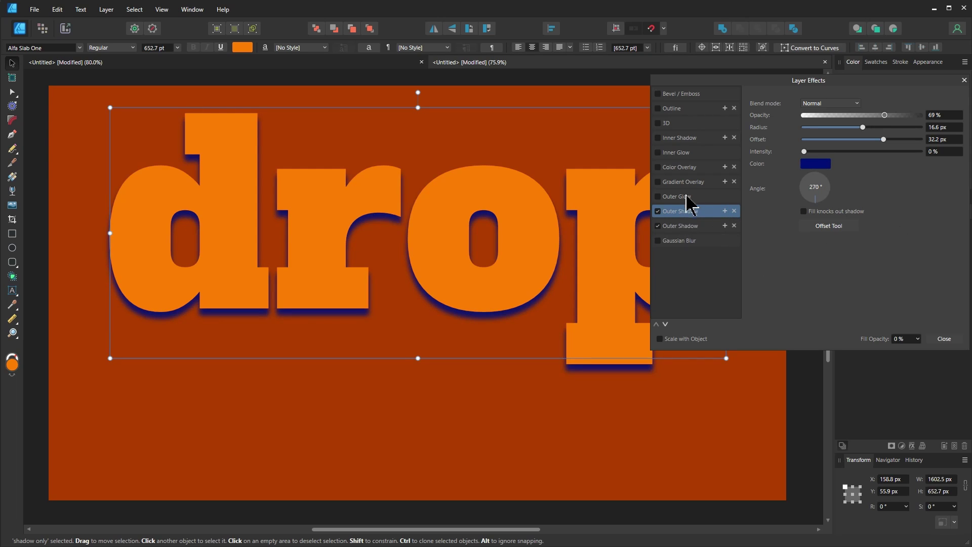
left_click(686, 229)
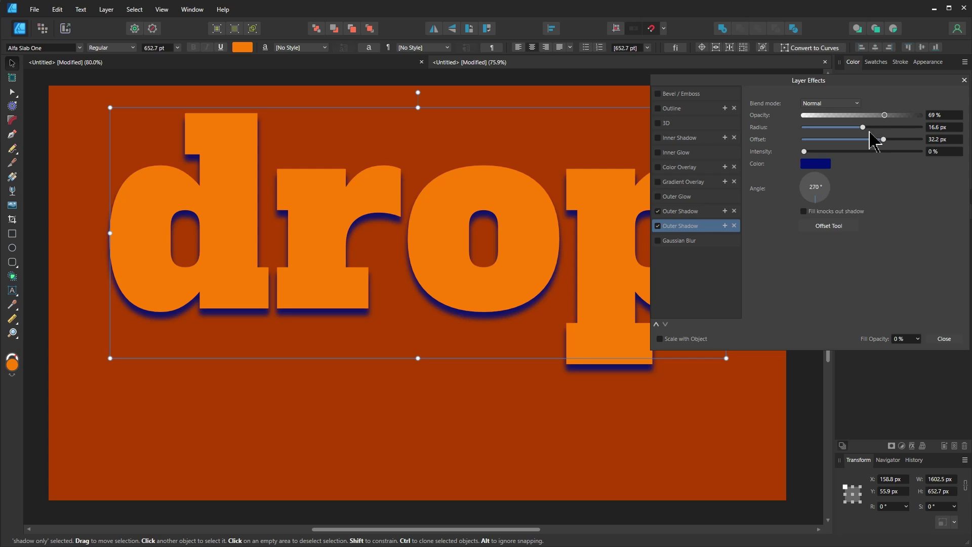
left_click_drag(883, 141, 882, 142)
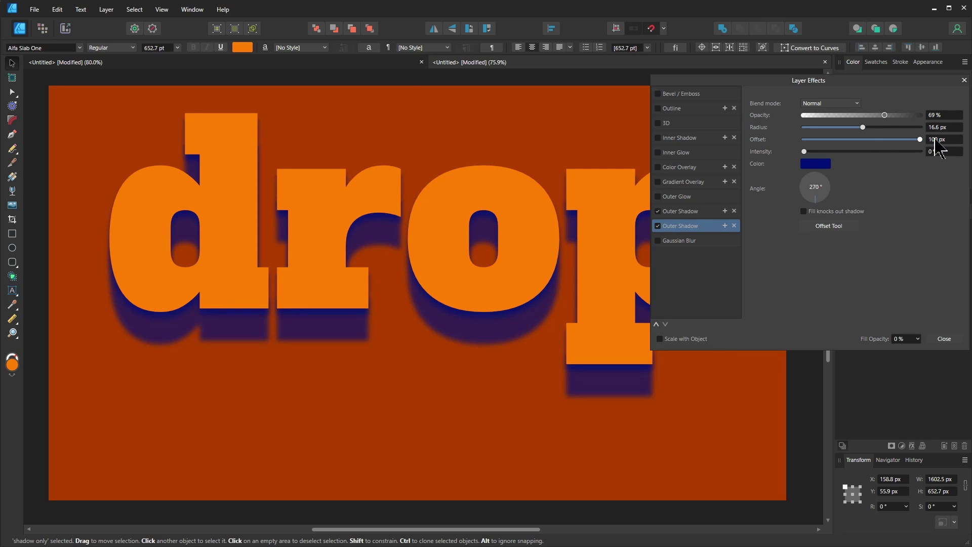
mouse_move(919, 139)
left_mouse_down()
mouse_move(868, 127)
mouse_move(925, 140)
left_mouse_up()
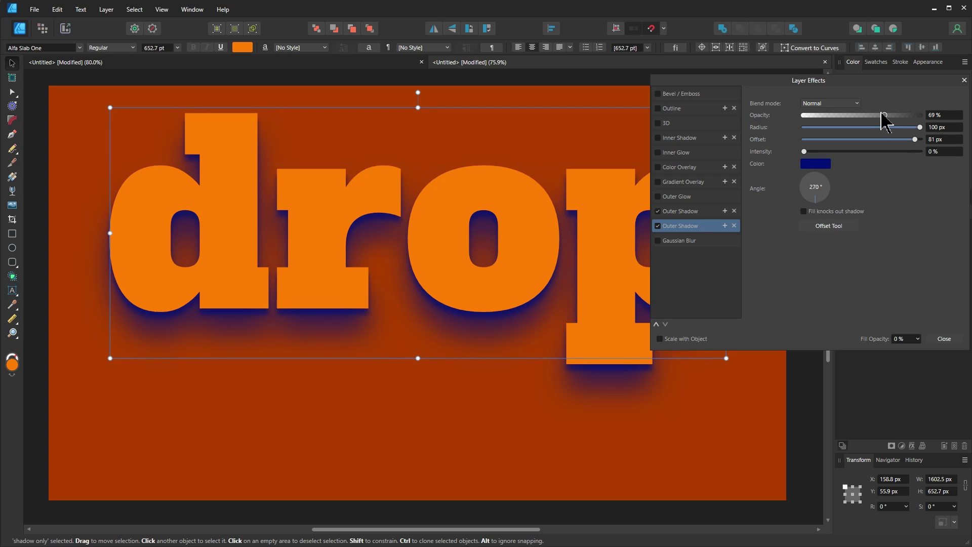
left_click_drag(884, 116, 878, 116)
left_click(806, 165)
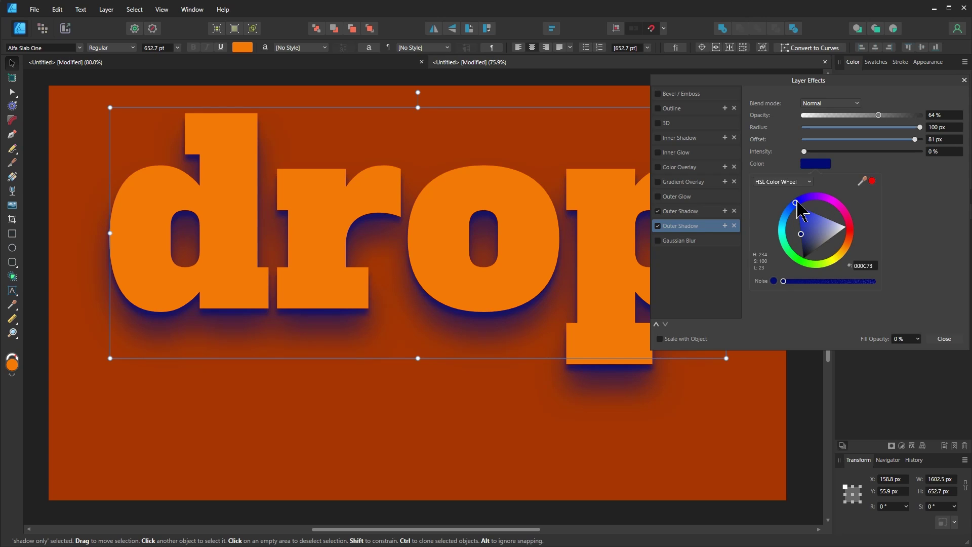
left_click_drag(795, 203, 816, 182)
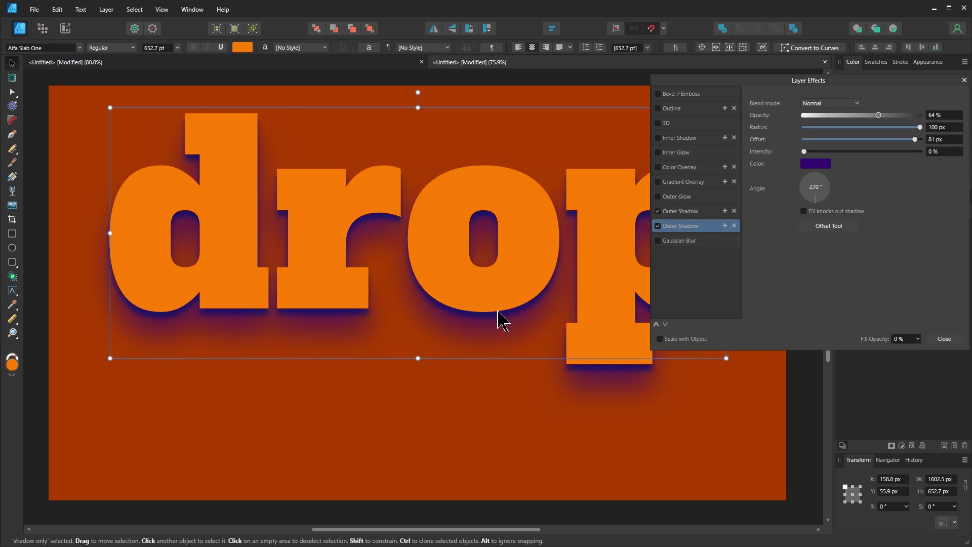
Add a third outer shadow with 170 px offset, 280 px radius and 32% opacity.
left_click(724, 225)
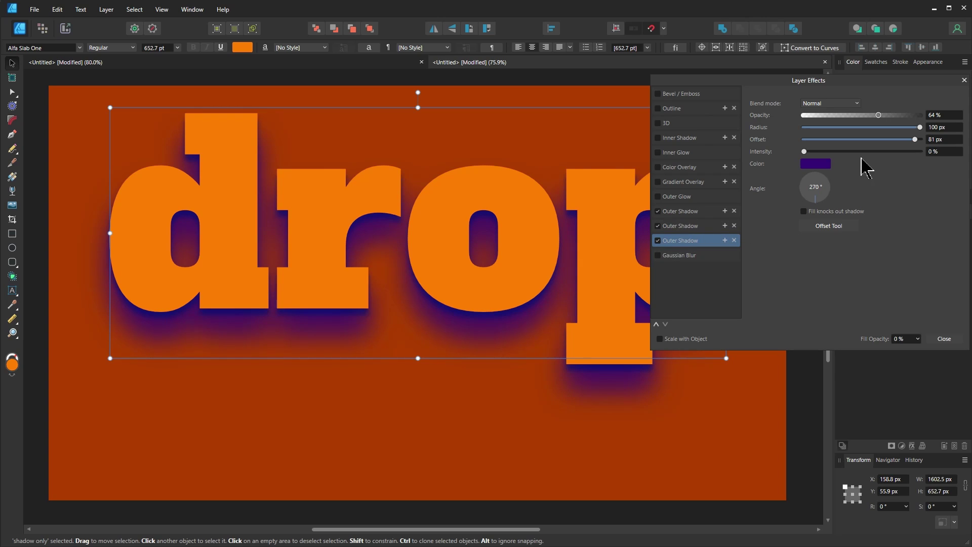
left_click_drag(914, 139, 931, 142)
scroll(944, 140, "up", 4)
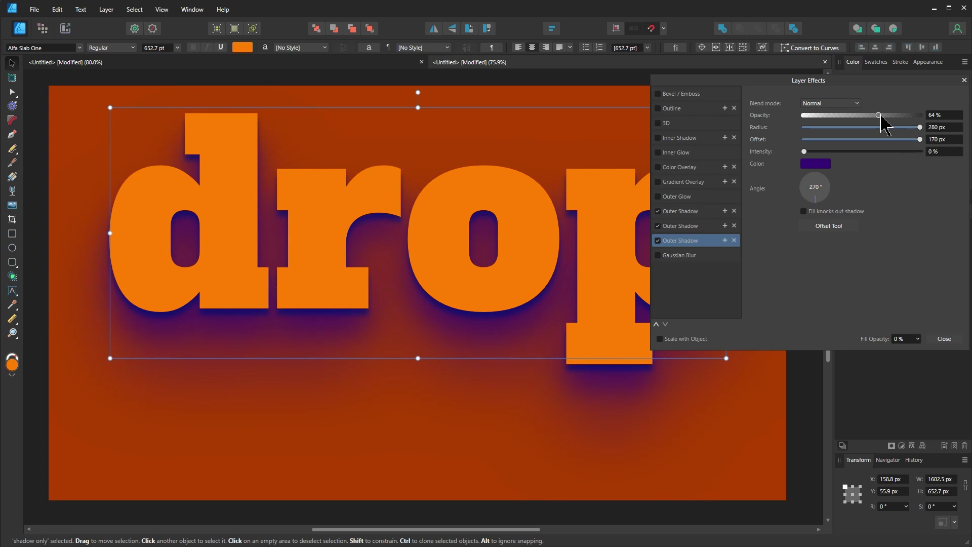
left_click_drag(877, 116, 844, 143)
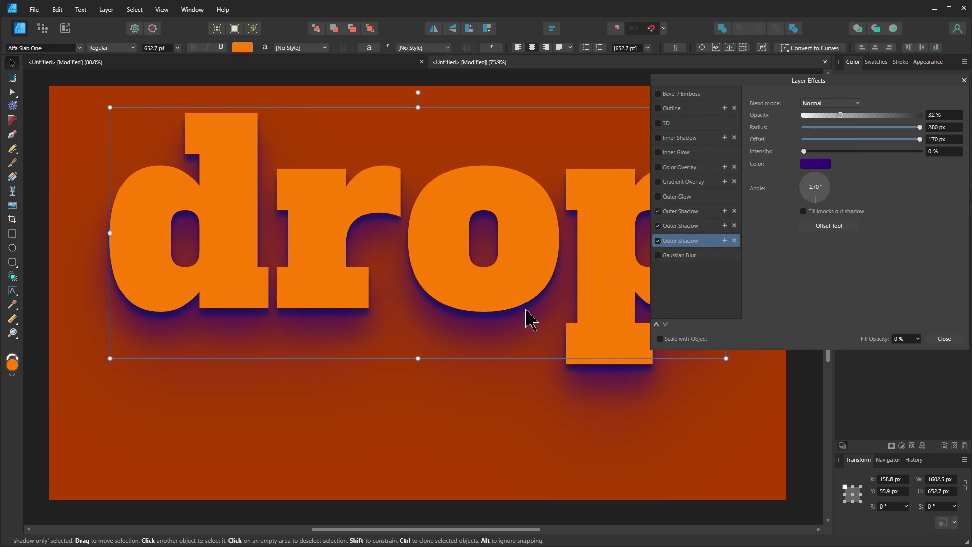
Increase the blur radius of the first, tightest outer shadow.
left_click(699, 216)
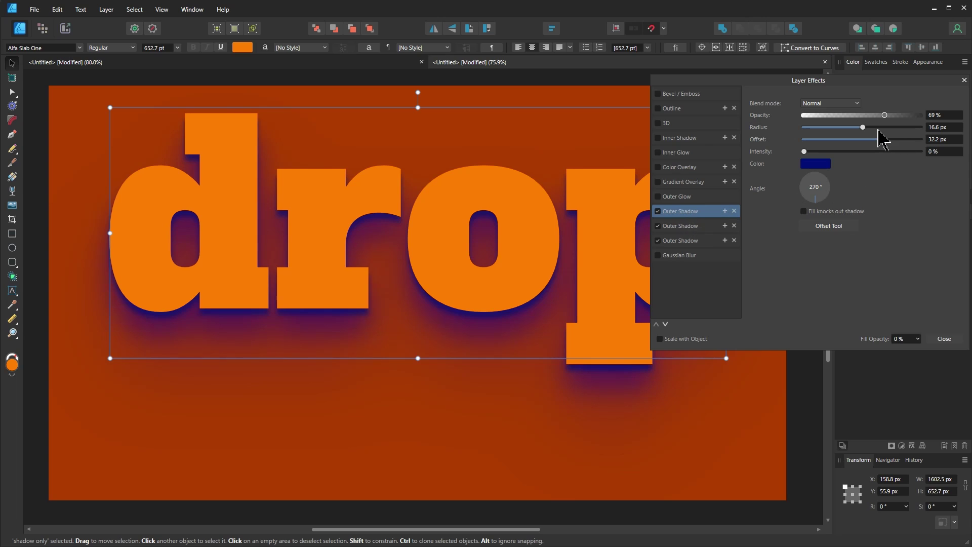
left_click_drag(862, 127, 478, 329)
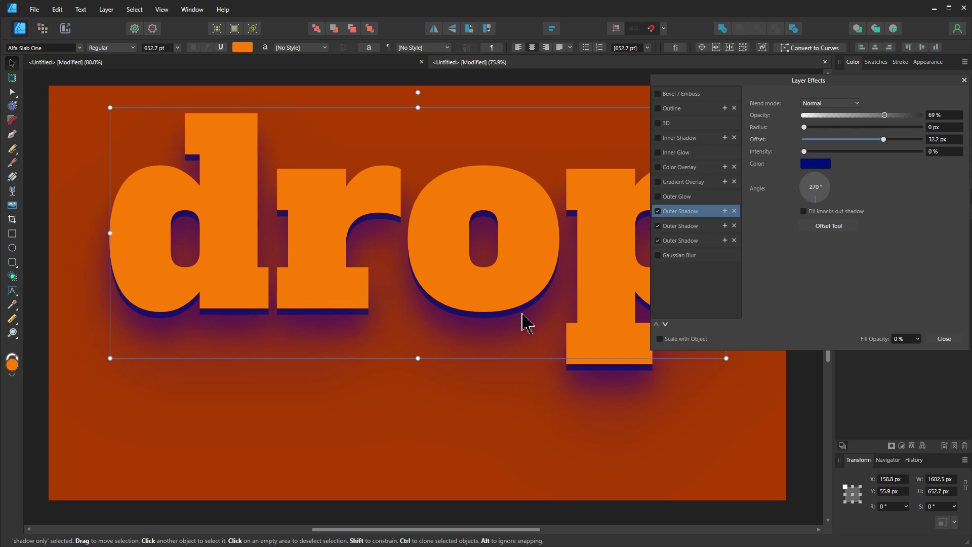
left_click_drag(823, 128, 898, 152)
Shift the third outer shadow's colour to magenta-purple 730062.
left_click(739, 225)
left_click(690, 241)
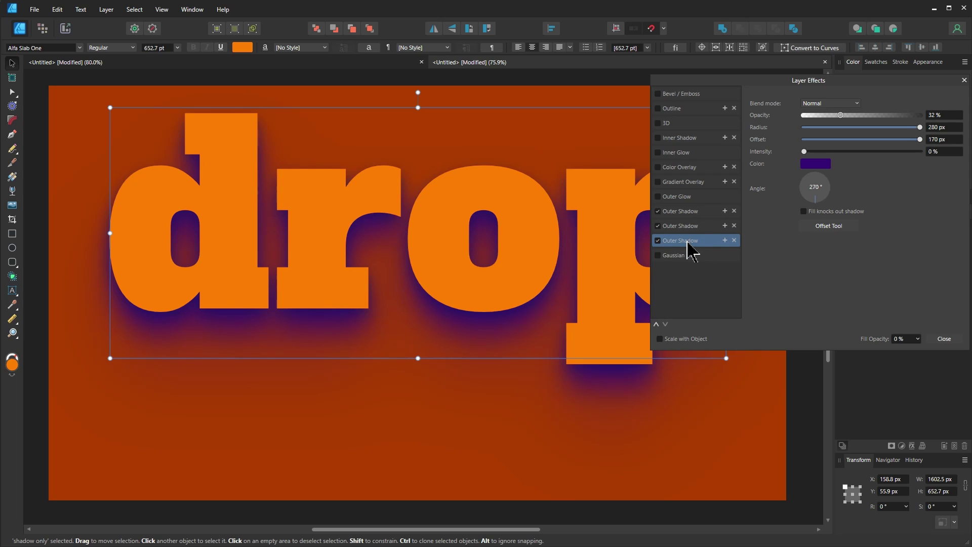
left_click(815, 164)
left_click_drag(813, 196, 853, 204)
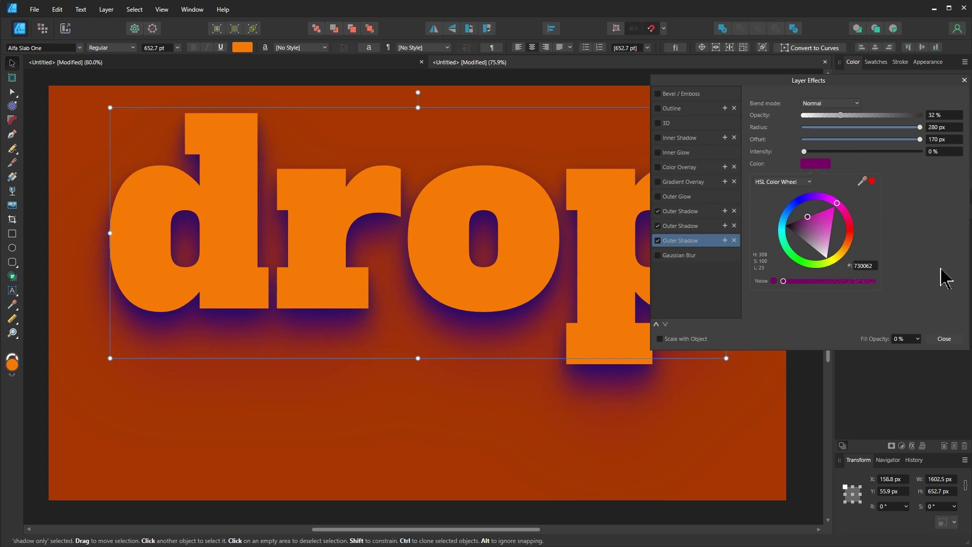
Close the layer effects, zoom out, and lock the shadow only layer.
left_click(944, 338)
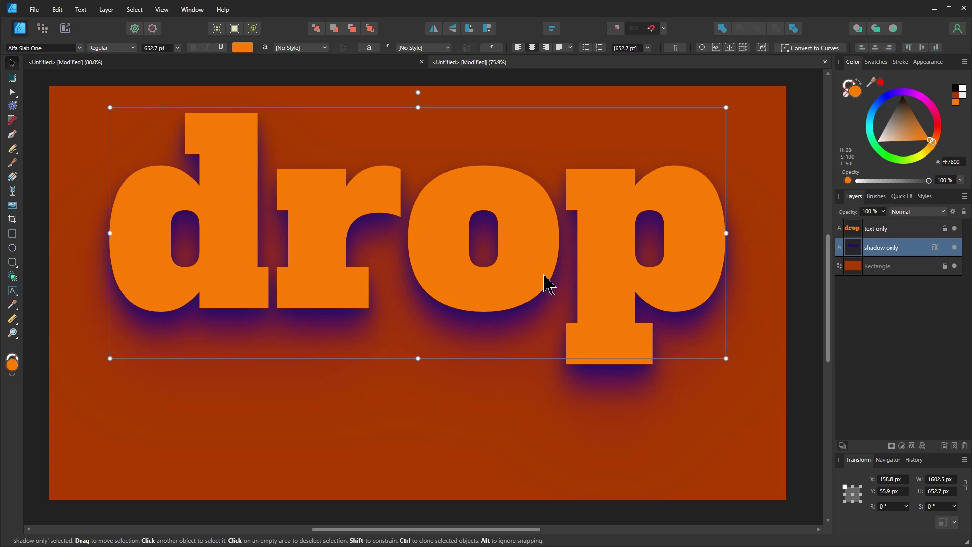
scroll(560, 306, "down", 1)
key("ctrl+minus")
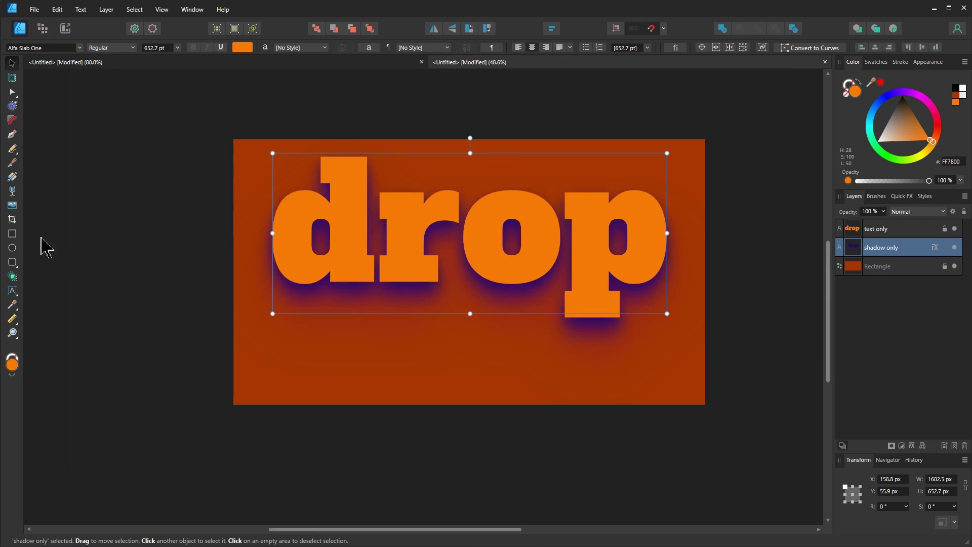
scroll(167, 227, "up", 1)
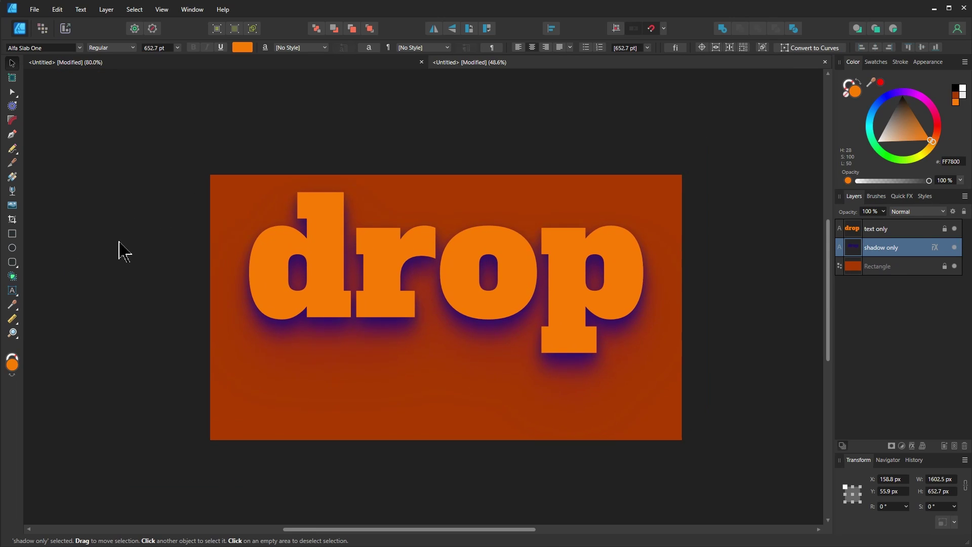
left_click(944, 247)
left_click(98, 176)
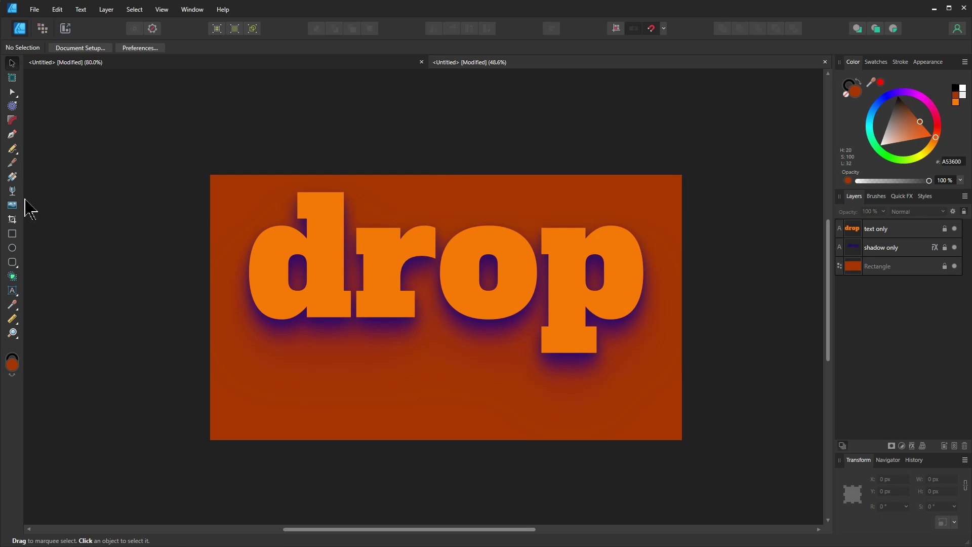
Draw a large yellow-orange ellipse with no outline over the artwork's centre.
left_click(12, 248)
mouse_move(276, 117)
left_mouse_down()
mouse_move(393, 233)
mouse_move(629, 427)
mouse_move(630, 448)
left_mouse_up()
mouse_move(935, 137)
left_mouse_down()
mouse_move(925, 142)
mouse_move(931, 156)
left_mouse_up()
left_click(851, 92)
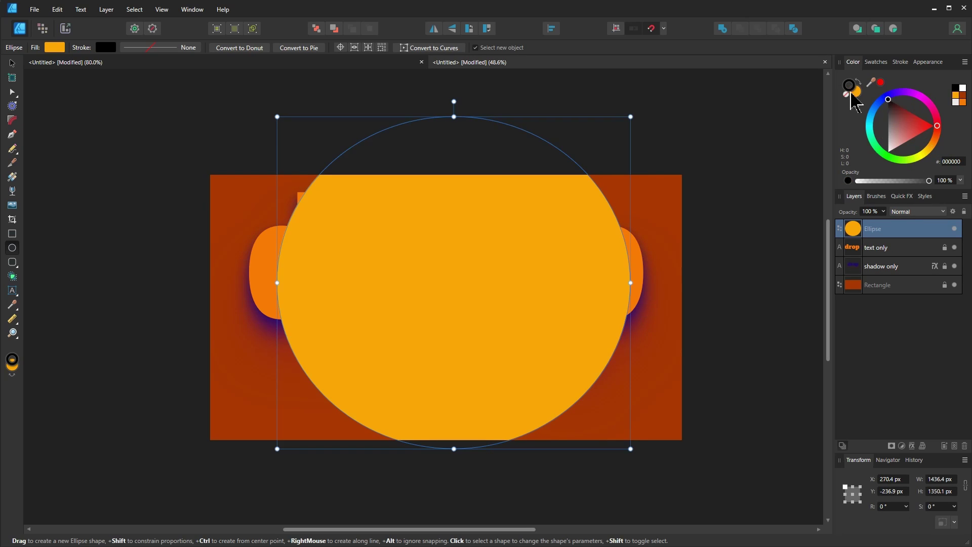
left_click(846, 95)
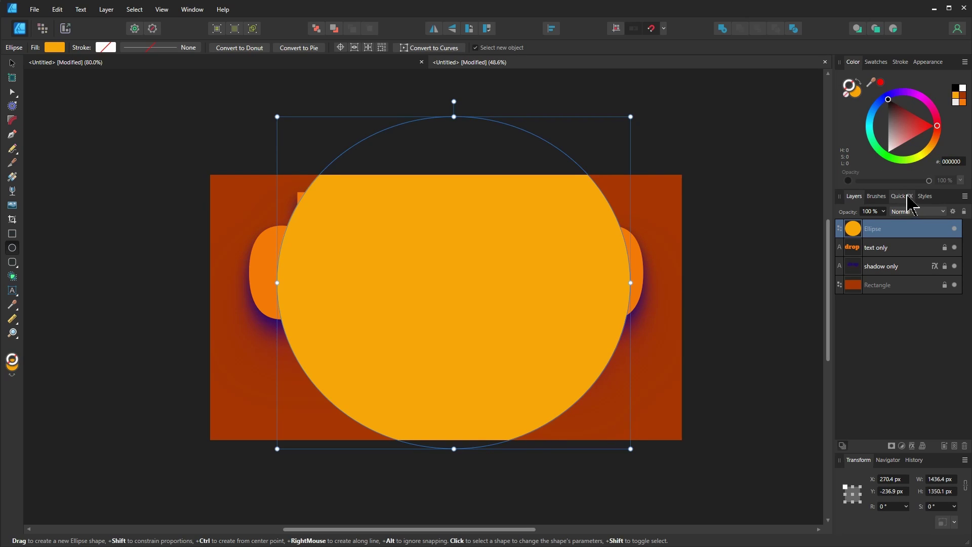
Apply a heavy Gaussian Blur of about 240 px to turn the ellipse into a glow.
left_click(902, 196)
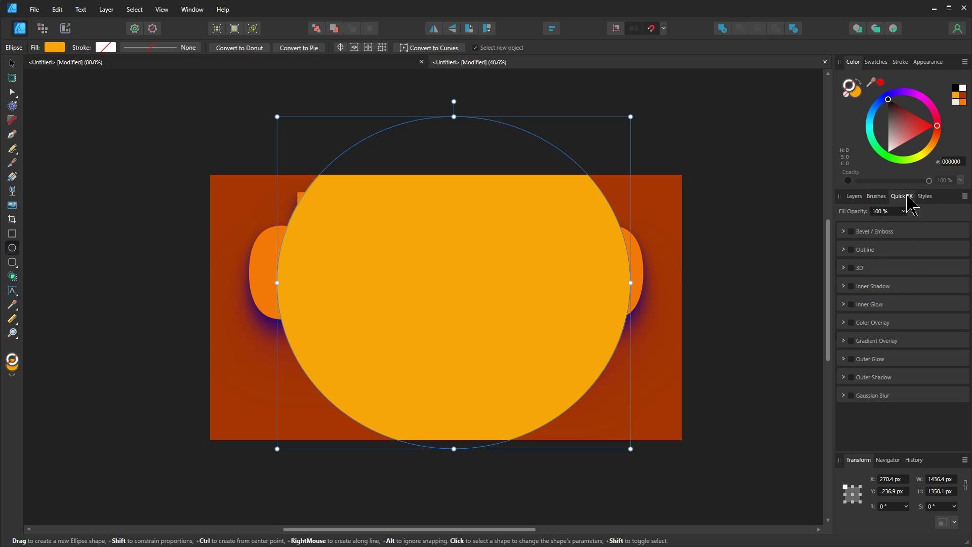
left_click(851, 395)
left_click_drag(870, 416, 947, 414)
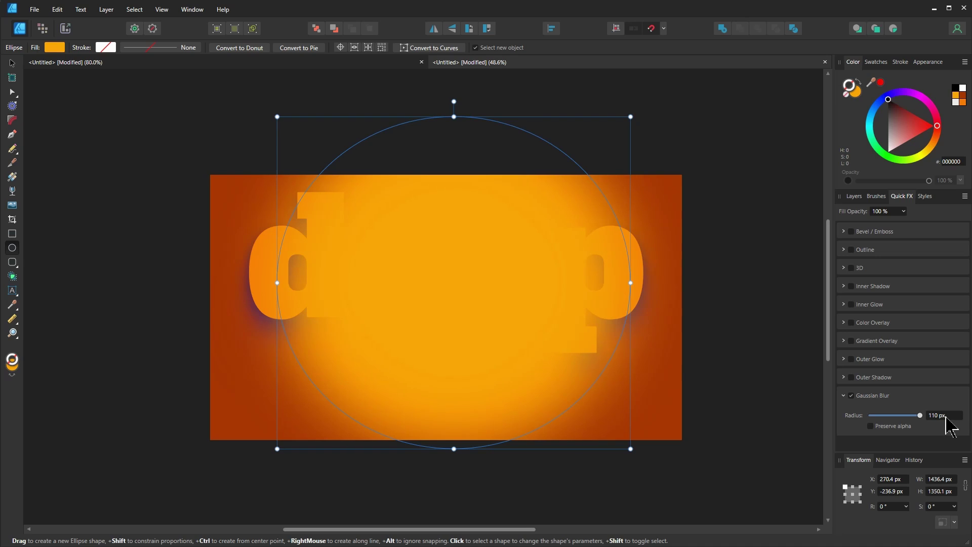
scroll(946, 418, "up", 2)
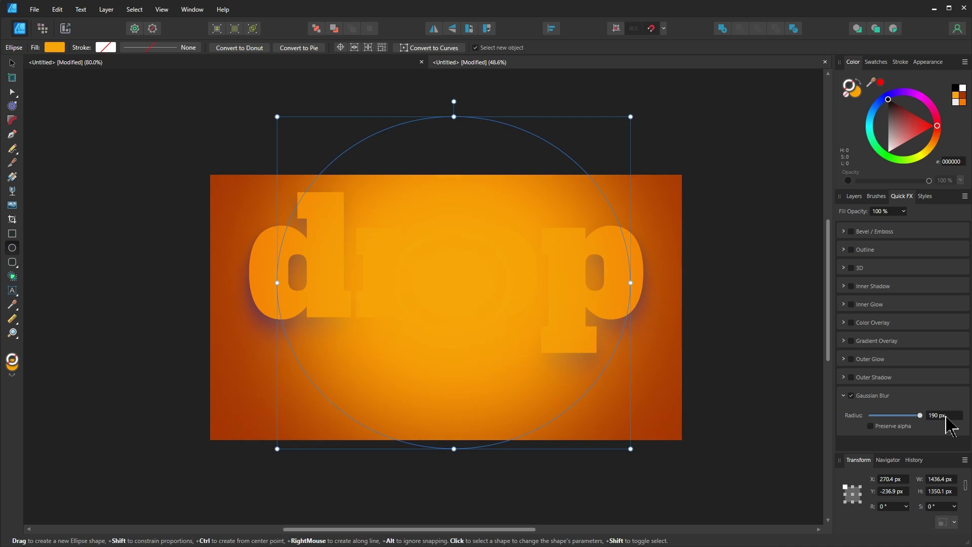
scroll(950, 425, "up", 5)
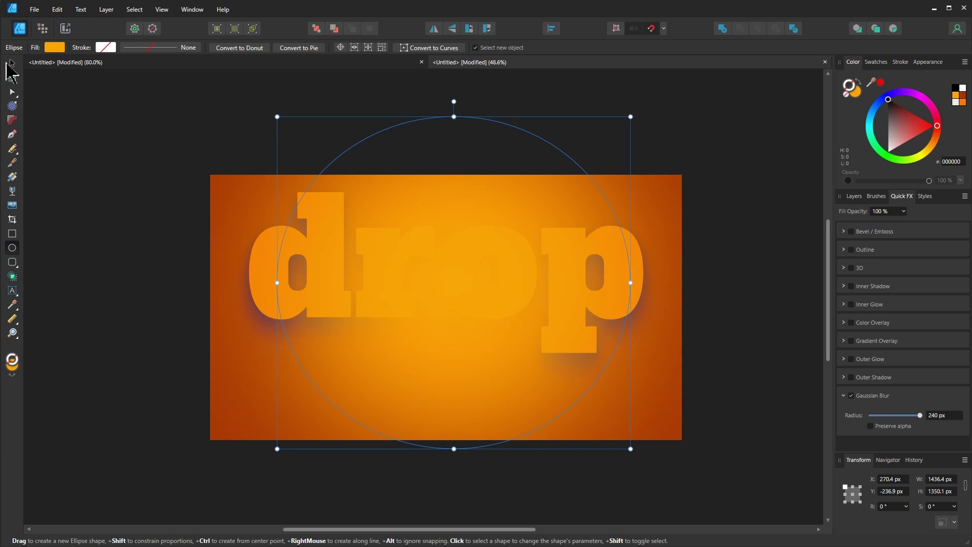
Move the blurred ellipse up over the word and resize it to about 1420 × 1434 px.
left_click(11, 64)
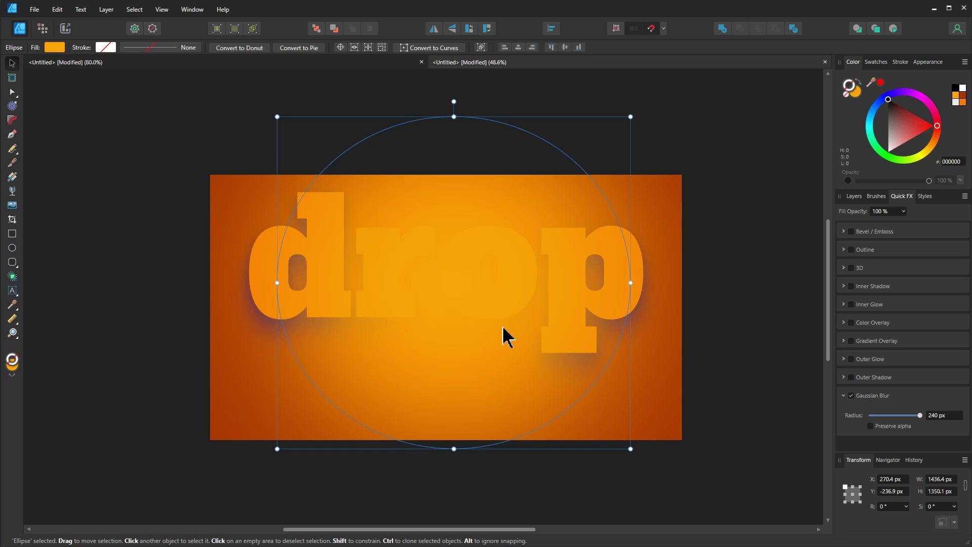
left_click_drag(502, 328, 494, 292)
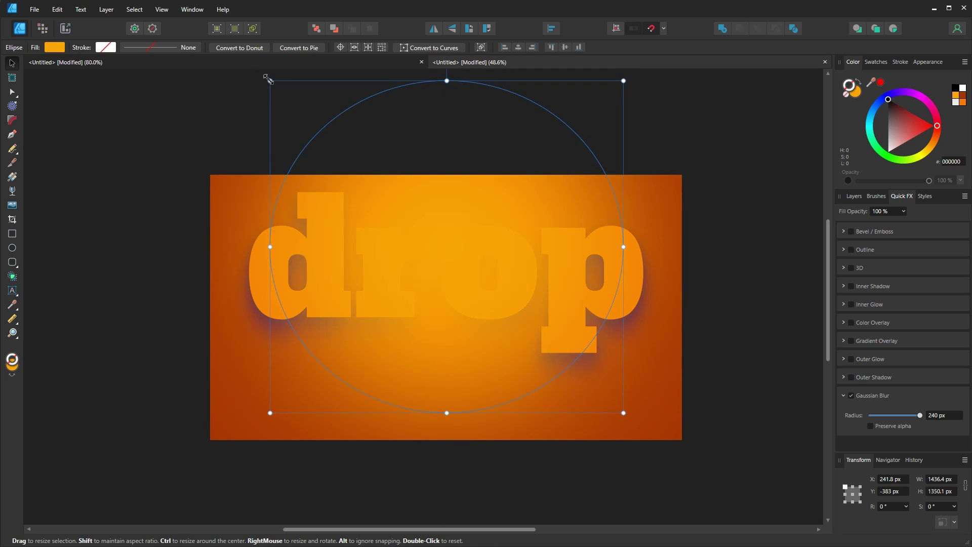
left_click_drag(268, 80, 272, 139)
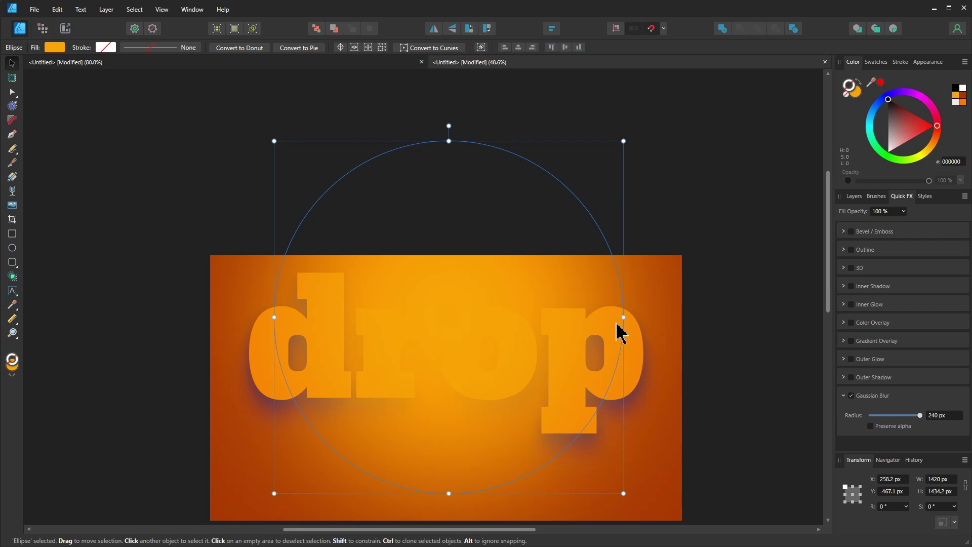
Set the Ellipse layer's blend mode to Linear Light.
left_click(853, 196)
left_click(938, 212)
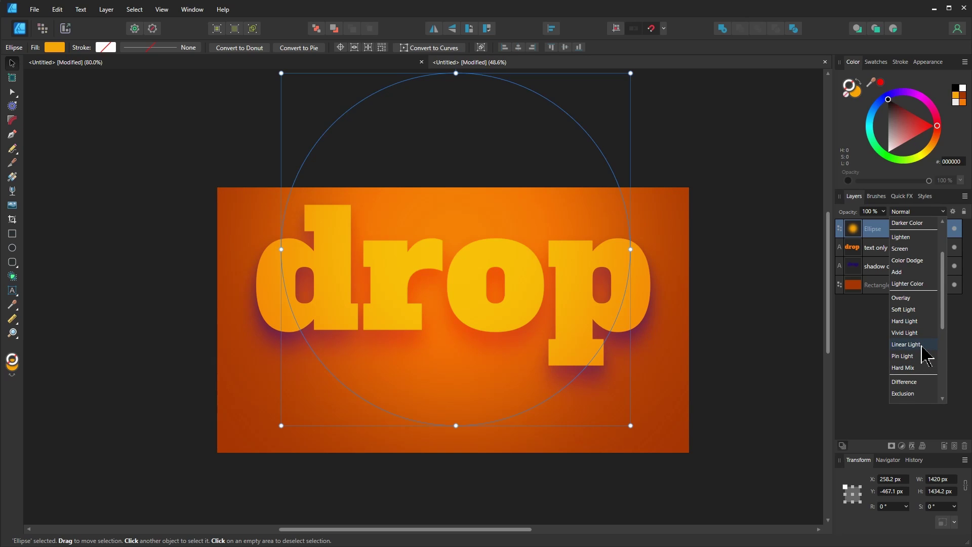
left_click(906, 344)
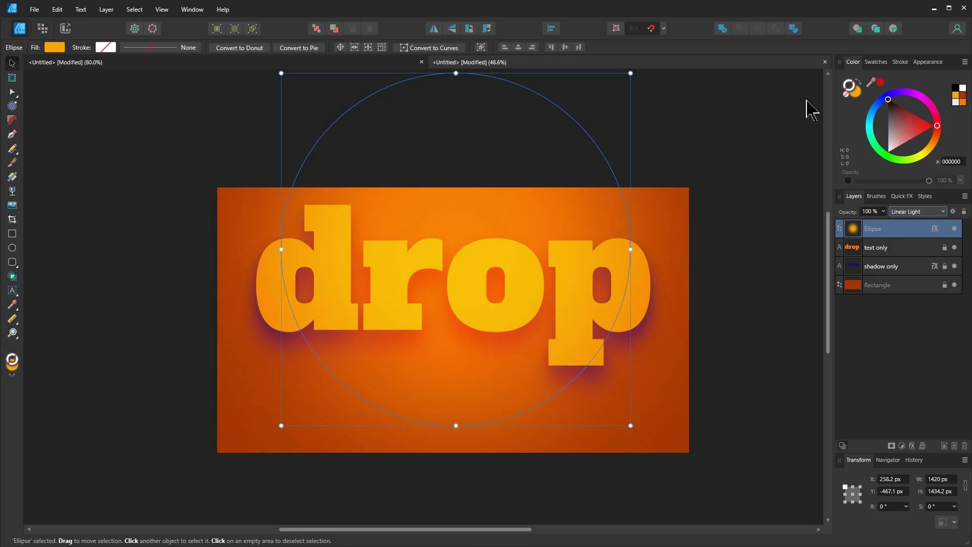
Change the ellipse fill to the brighter yellow-orange FFB100.
left_click(855, 91)
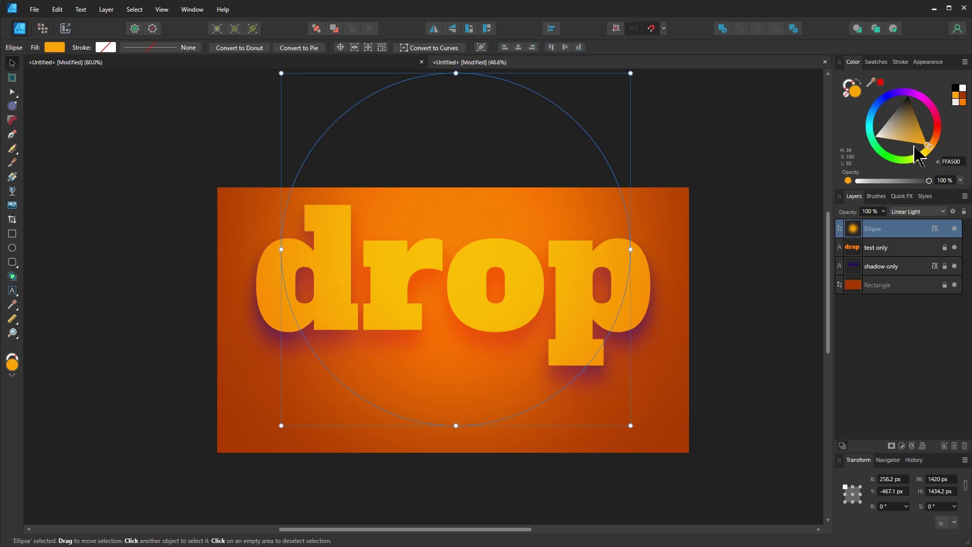
mouse_move(930, 161)
left_mouse_down()
mouse_move(936, 147)
mouse_move(959, 150)
mouse_move(941, 163)
mouse_move(952, 170)
mouse_move(934, 152)
mouse_move(947, 157)
mouse_move(894, 165)
mouse_move(941, 181)
mouse_move(932, 129)
mouse_move(943, 143)
mouse_move(930, 135)
mouse_move(910, 148)
mouse_move(936, 160)
left_mouse_up()
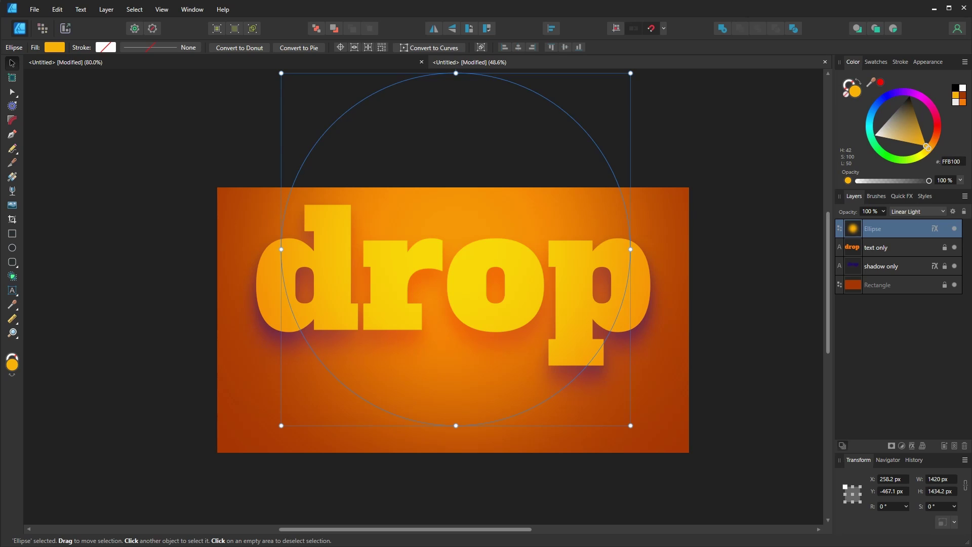
scroll(605, 299, "up", 3)
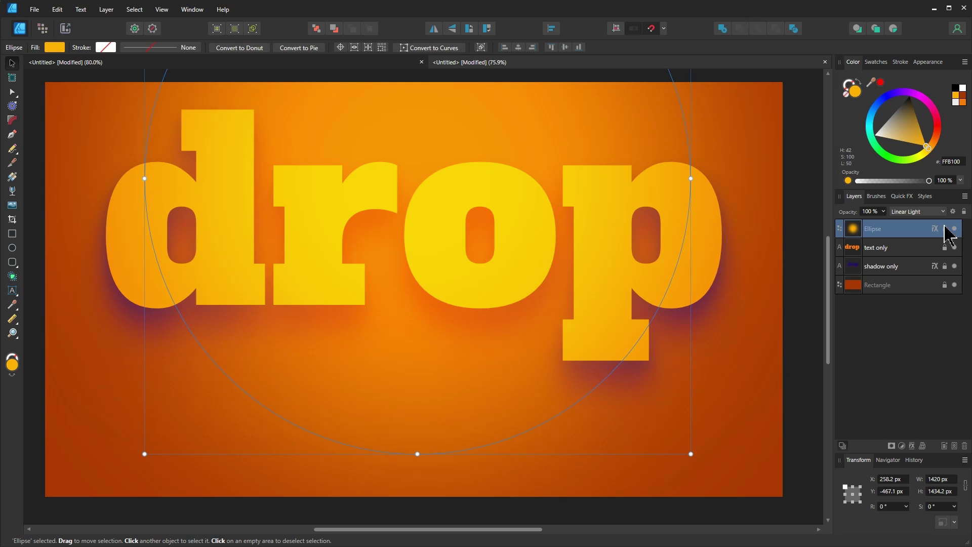
Lock the Ellipse and text only layers, then wrap shadow only in a Warp Group.
left_click(944, 229)
left_click(945, 247)
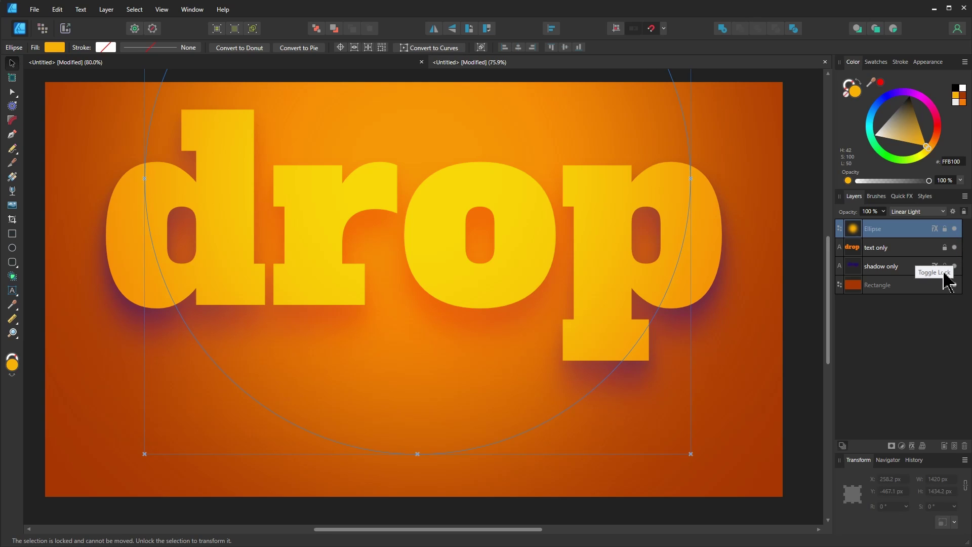
left_click(898, 269)
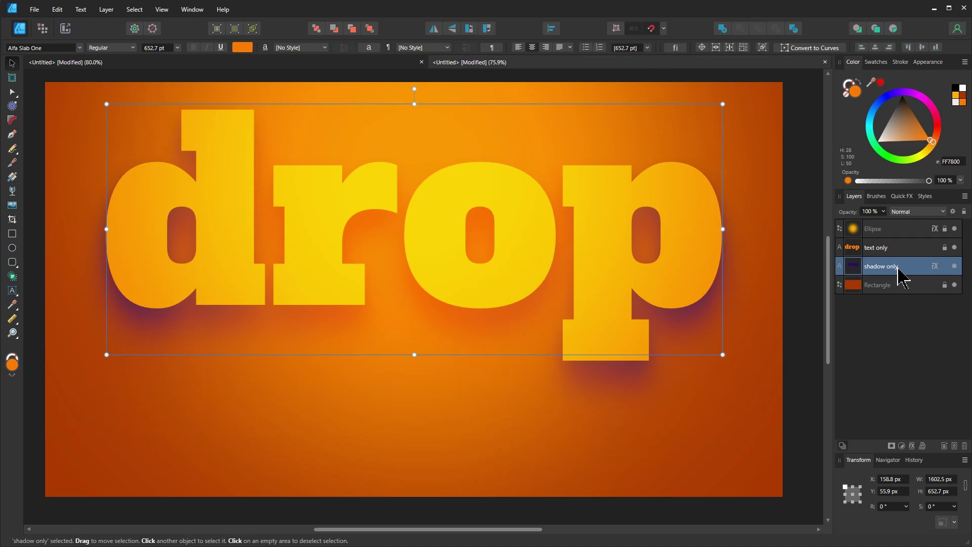
left_click(922, 446)
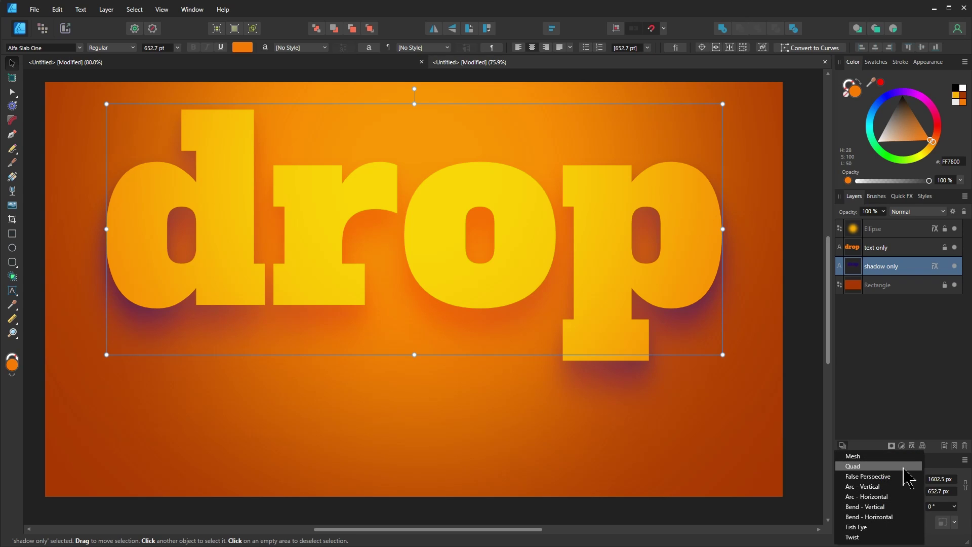
left_click(876, 466)
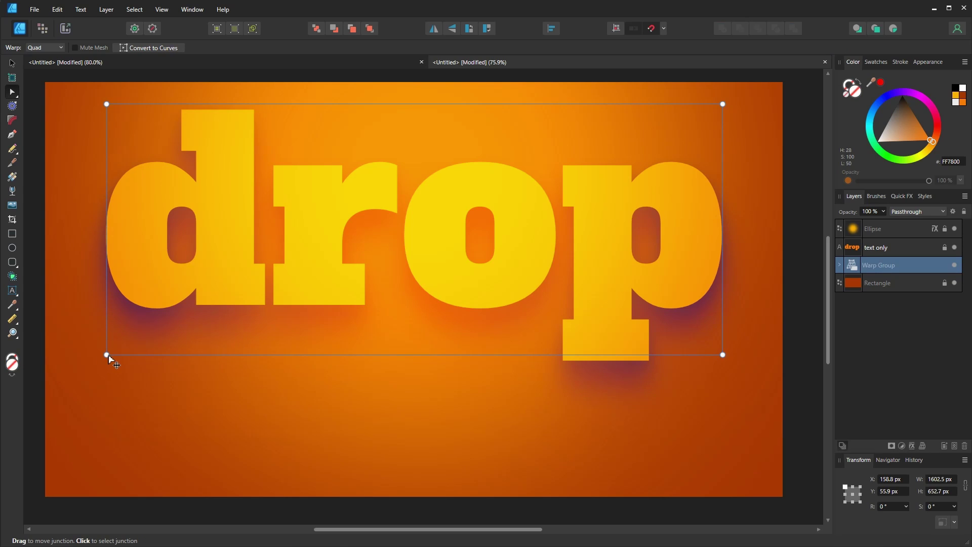
Pull the mesh's bottom corners down, arch its bottom edge and lower the top-right corner.
left_click(107, 355)
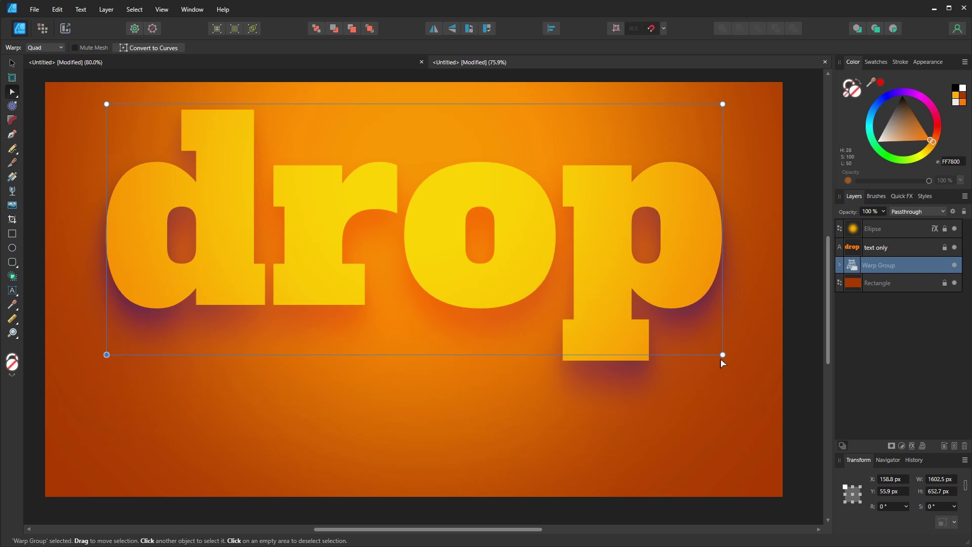
left_click_drag(723, 357, 719, 417)
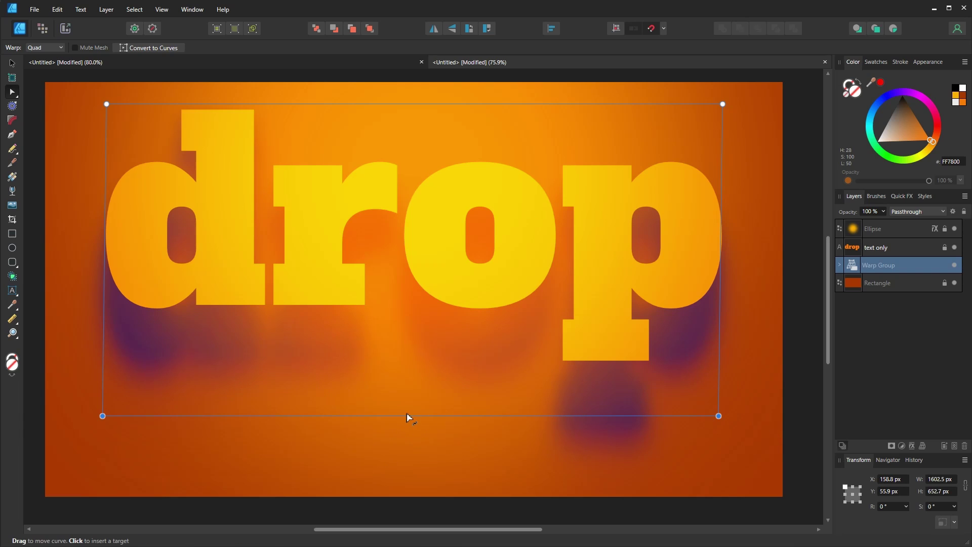
left_click_drag(412, 416, 421, 297)
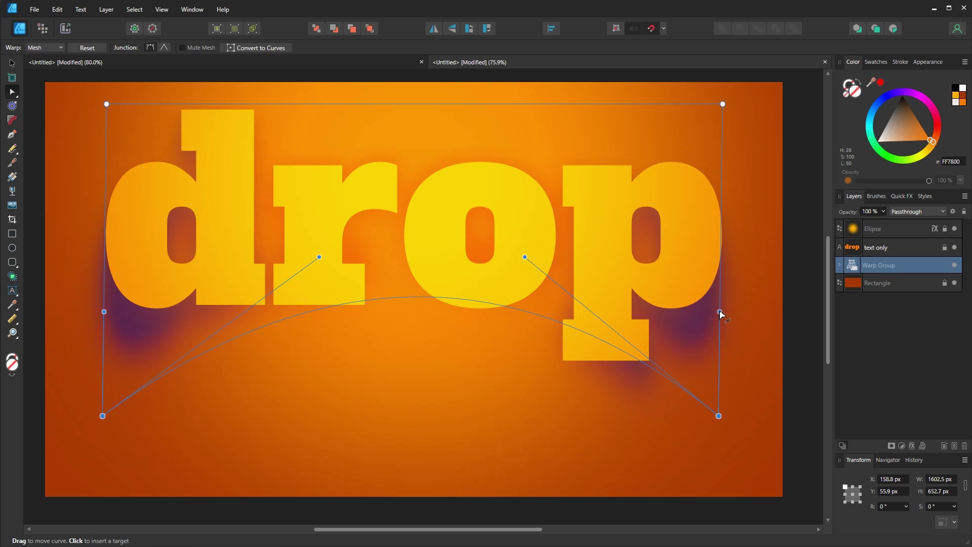
left_click_drag(719, 312, 723, 270)
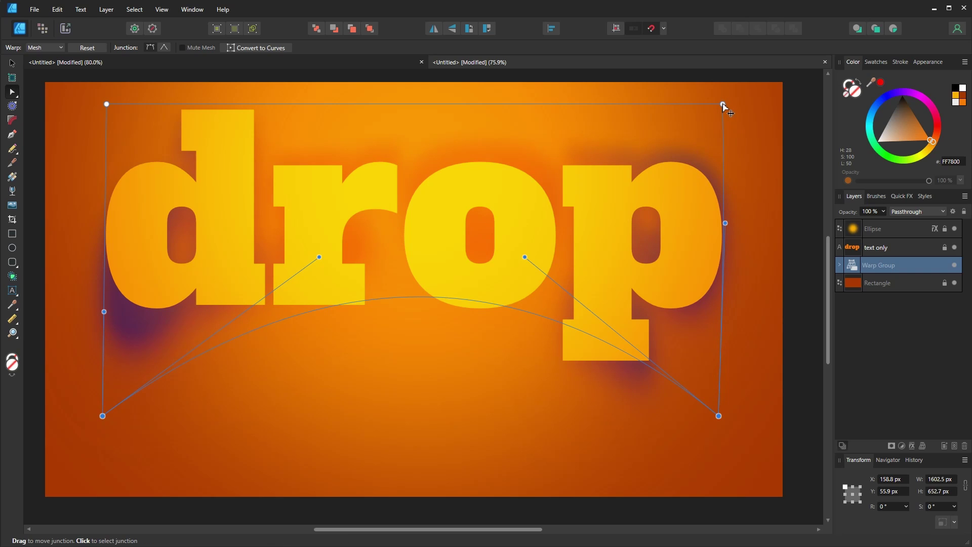
left_click_drag(722, 104, 719, 132)
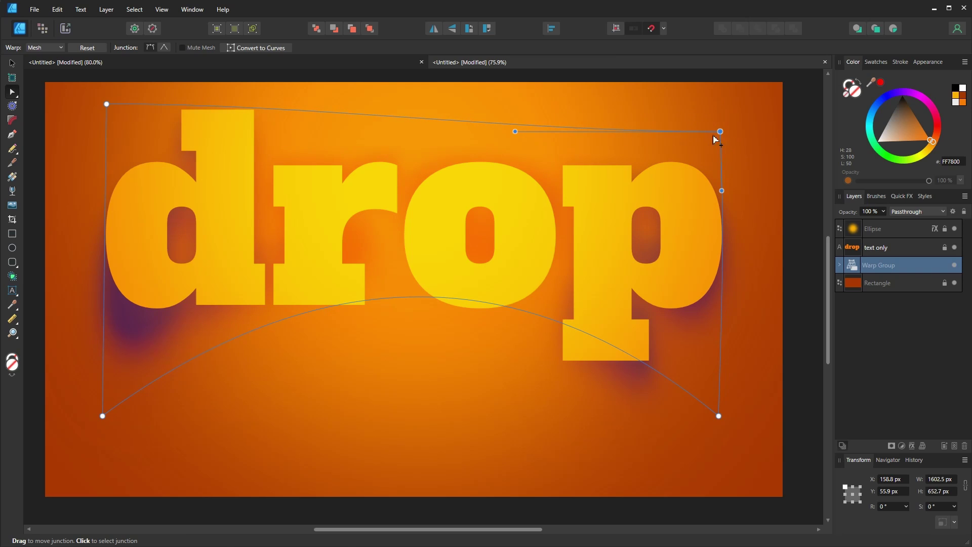
Refine the mesh: steepen the bottom-left curve, lower the top-left corner and reshape the lower curves.
left_click(102, 416)
left_click_drag(106, 316, 106, 251)
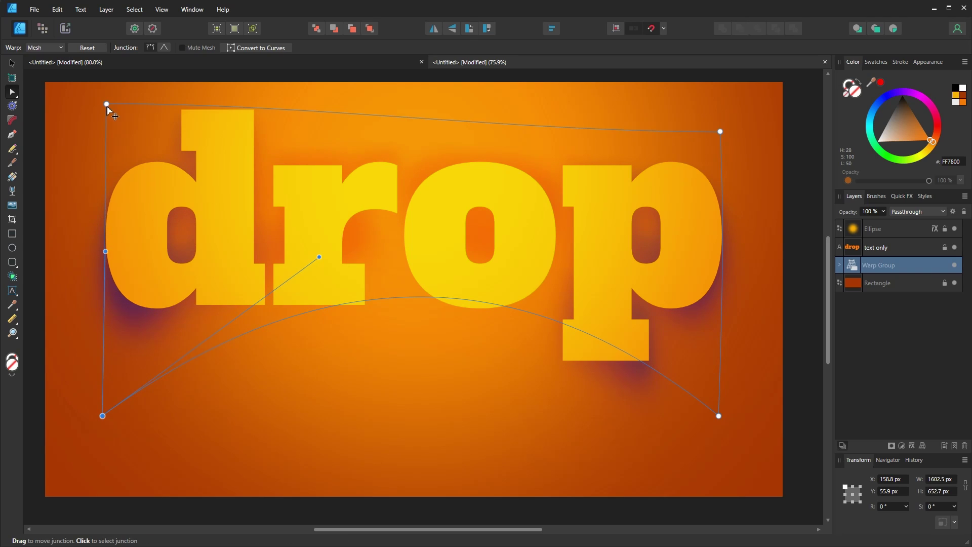
left_click_drag(107, 104, 106, 122)
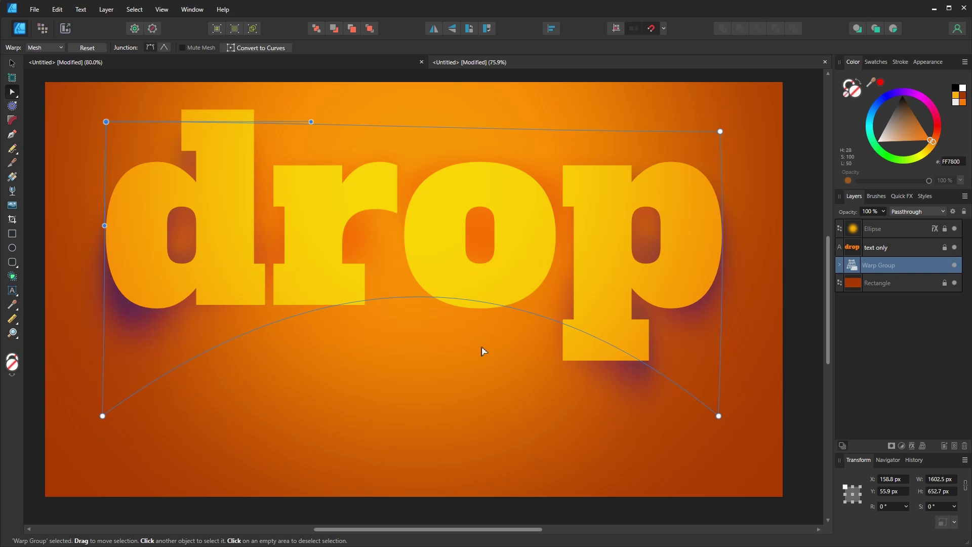
left_click_drag(417, 302, 419, 361)
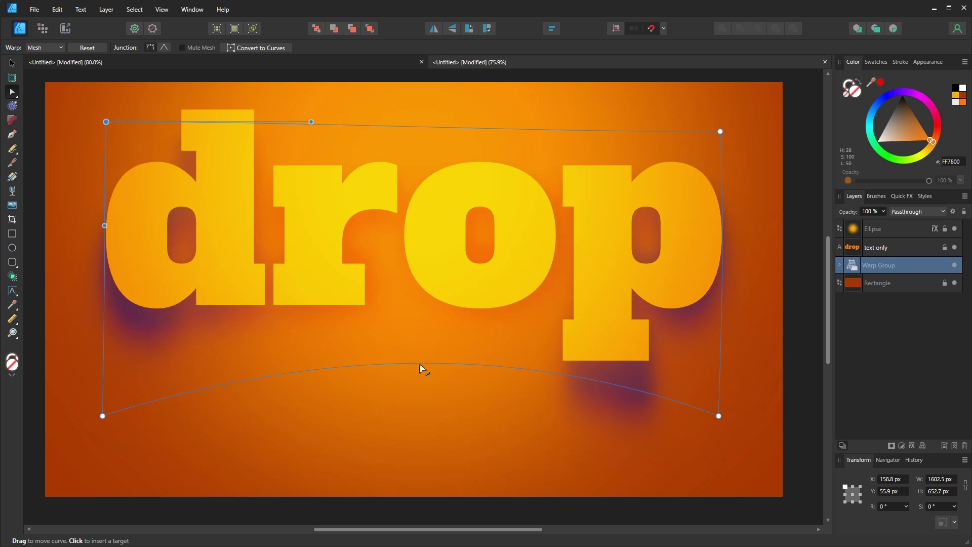
left_click_drag(718, 416, 719, 398)
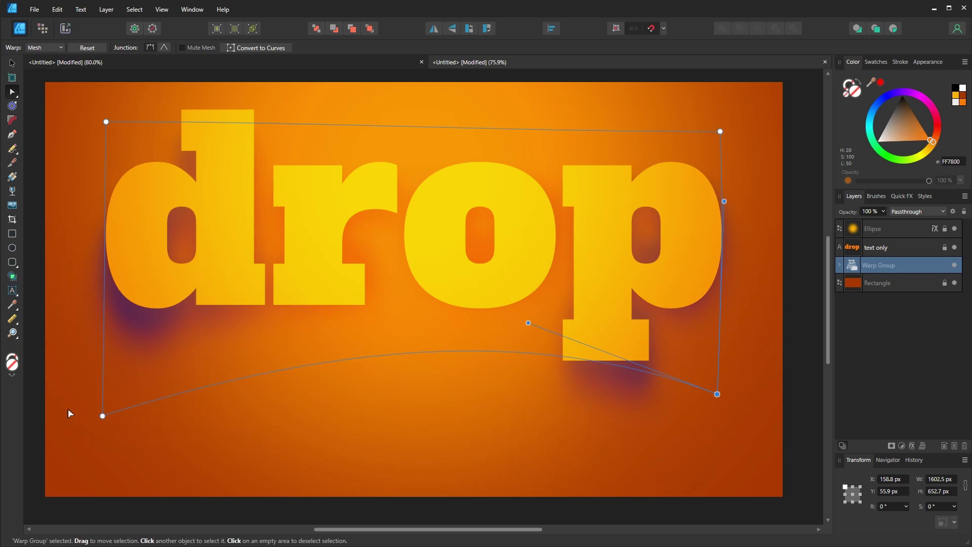
mouse_move(102, 415)
left_mouse_down()
mouse_move(101, 392)
mouse_move(101, 403)
left_mouse_up()
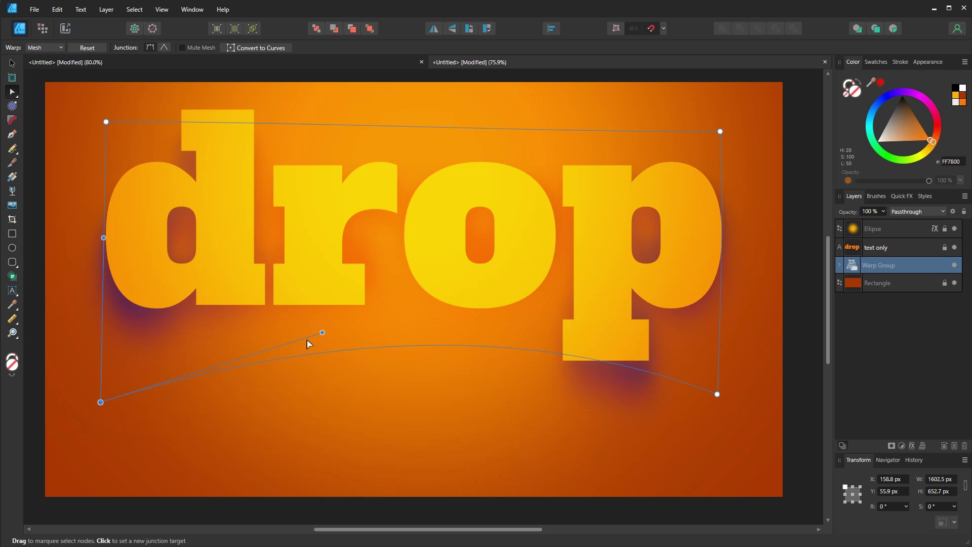
left_click_drag(322, 334, 321, 369)
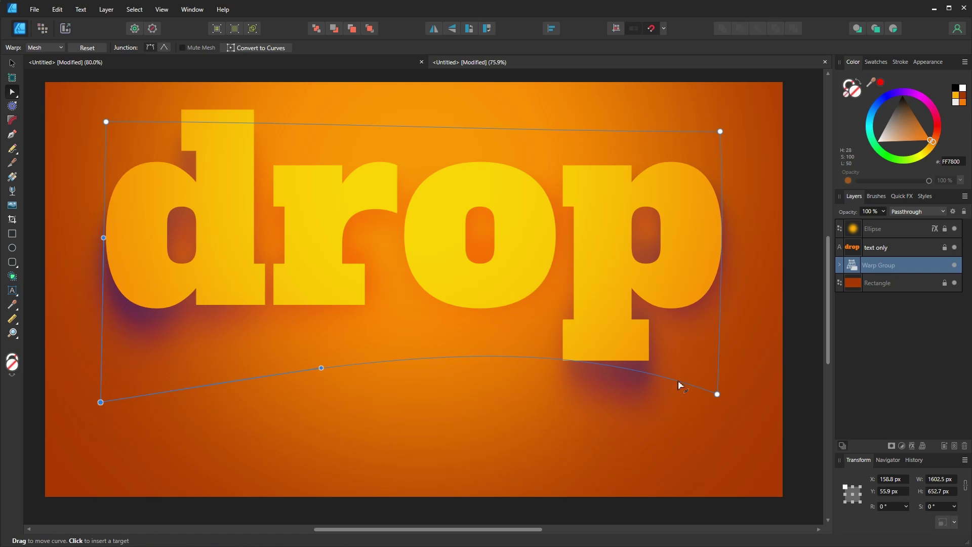
left_click(716, 394)
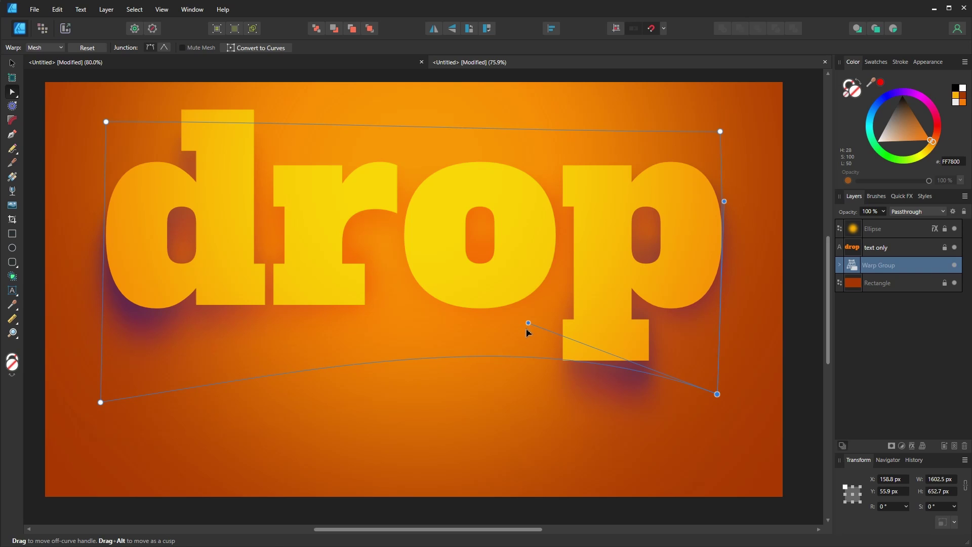
mouse_move(526, 330)
left_mouse_down()
mouse_move(524, 354)
mouse_move(526, 342)
left_mouse_up()
left_click(67, 77)
Deselect everything and scroll the view to review the warped shadow.
left_click(11, 61)
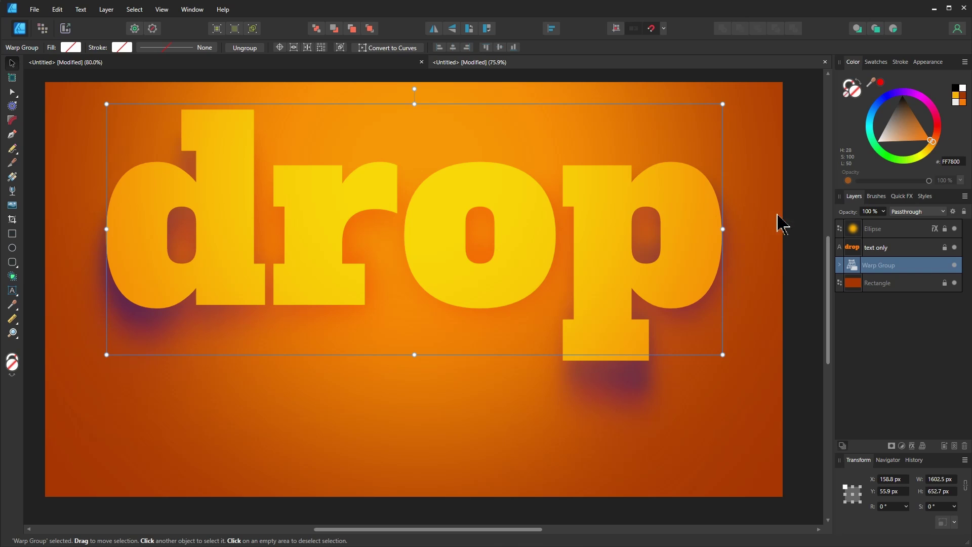
left_click(802, 225)
scroll(789, 395, "down", 4)
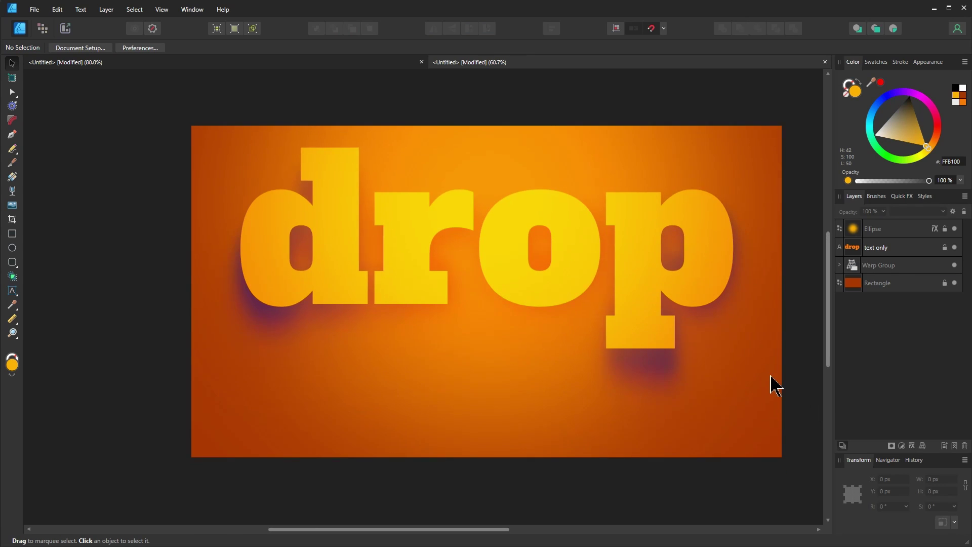
scroll(349, 314, "right", 1)
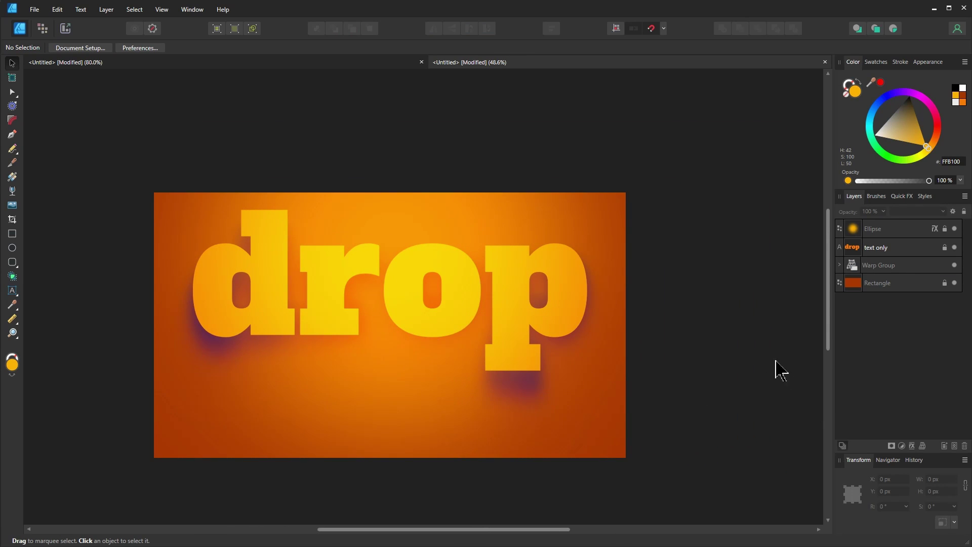
scroll(769, 365, "up", 3)
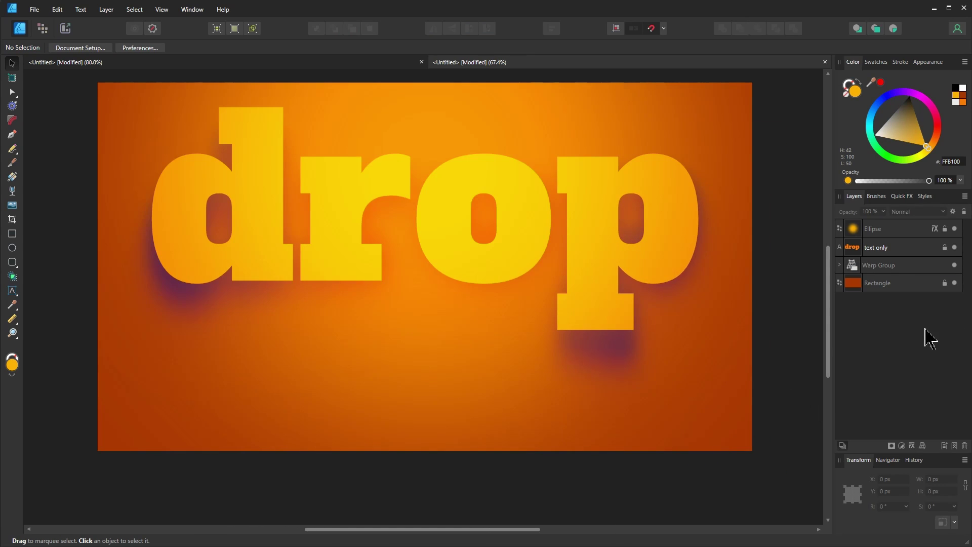
Select the Warp Group and drag its bottom-right mesh corner up and inward.
left_click(839, 265)
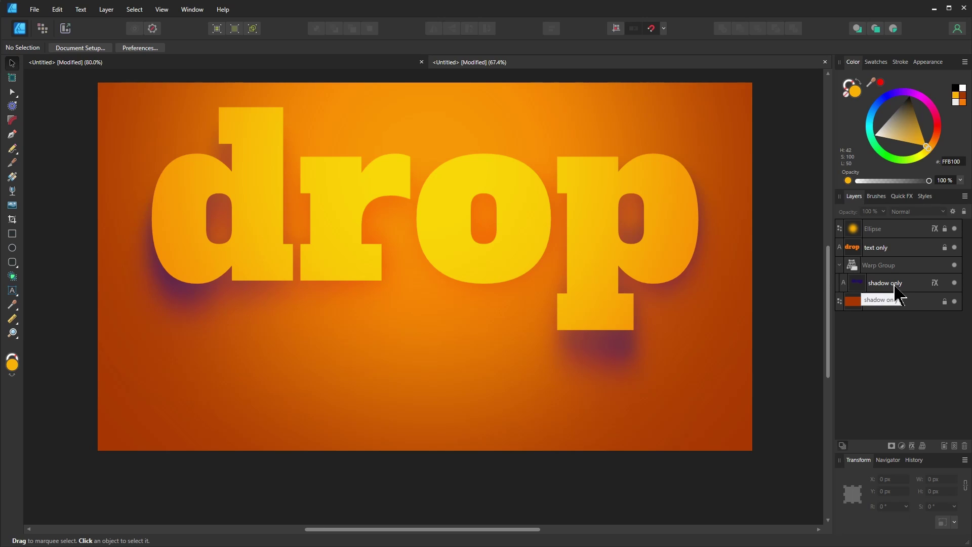
left_click(894, 288)
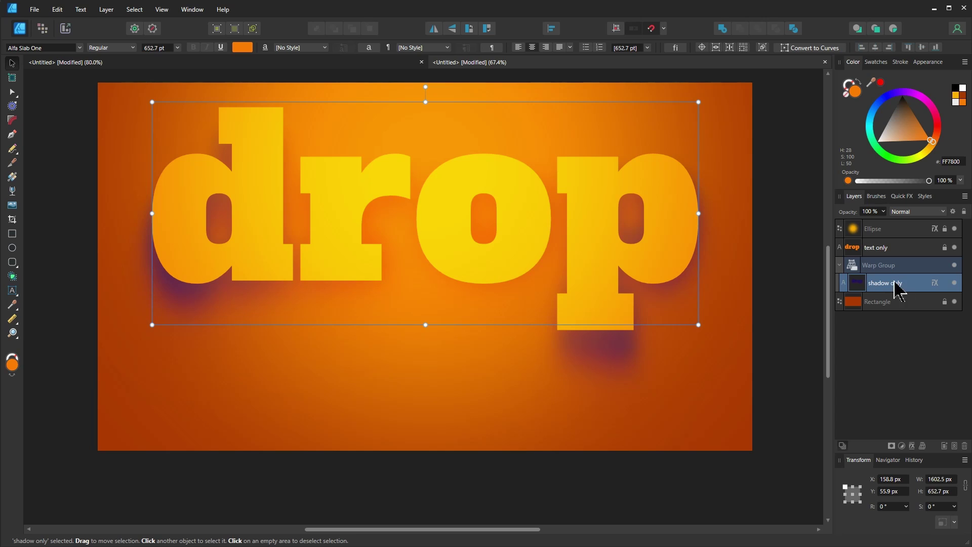
left_click(881, 268)
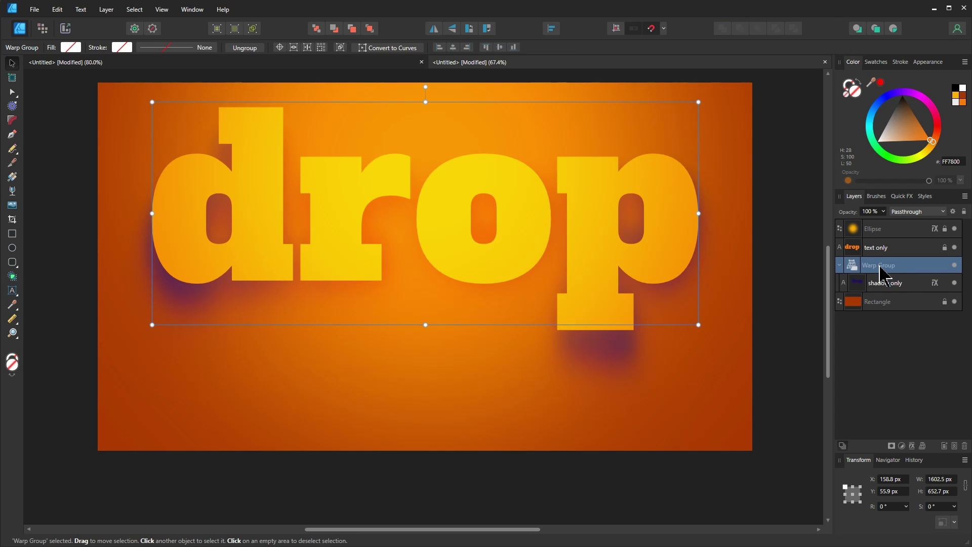
left_click(894, 286)
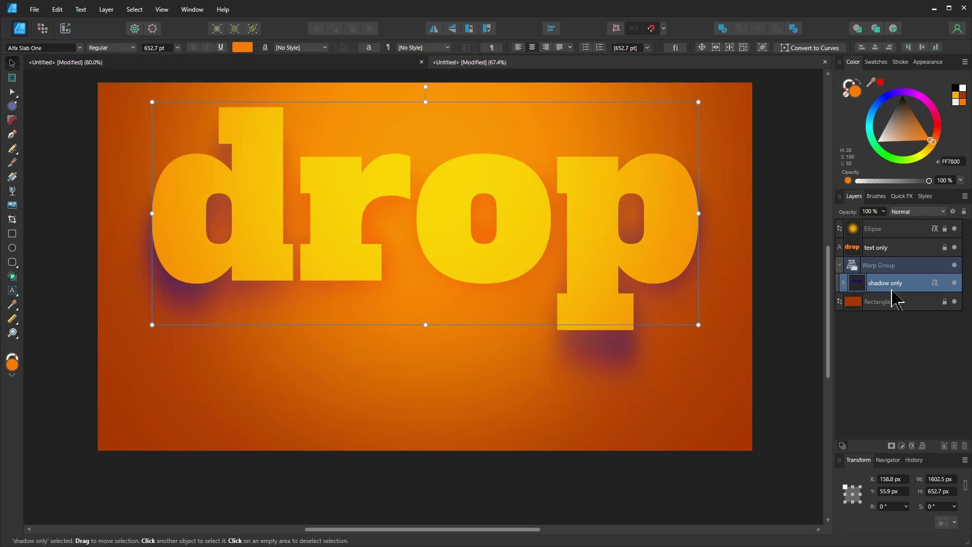
left_click(887, 272)
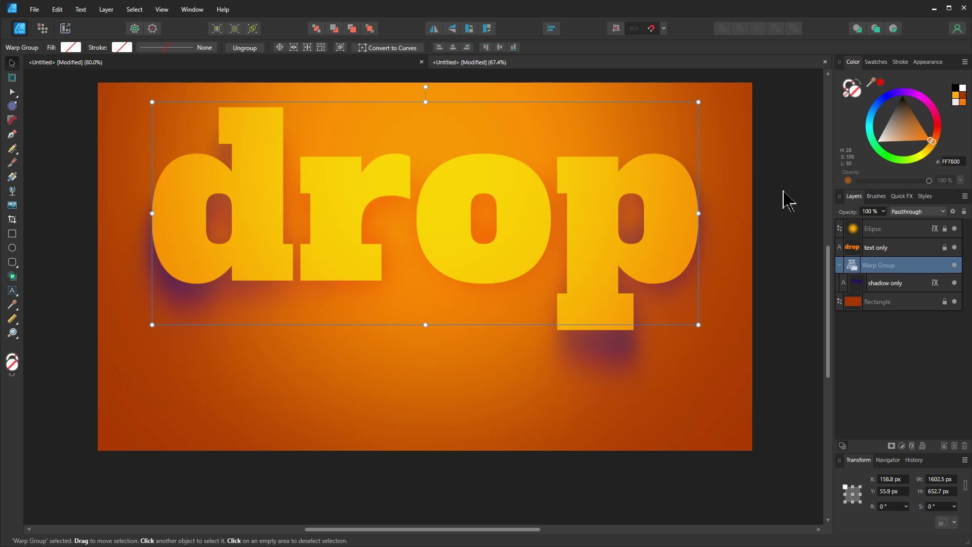
key("a")
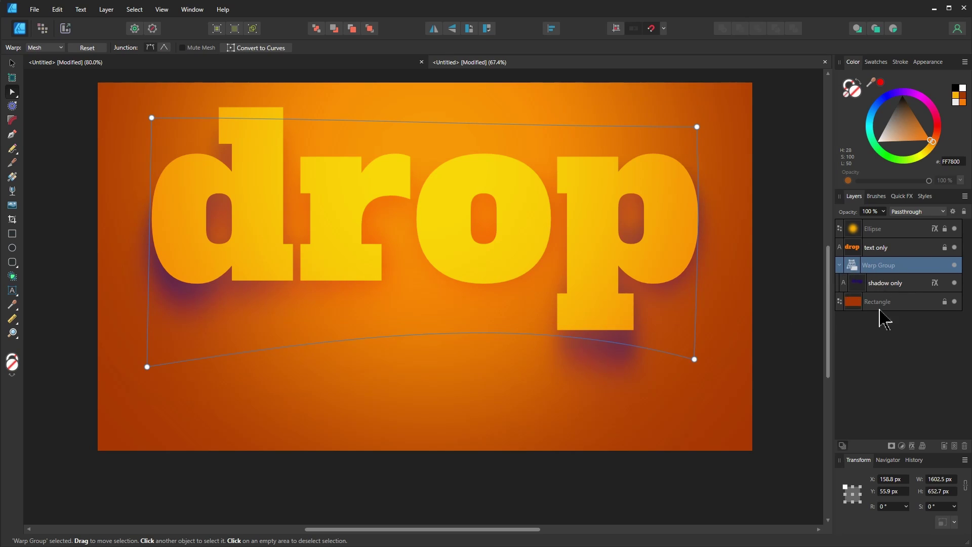
left_click(693, 359)
mouse_move(694, 359)
left_mouse_down()
mouse_move(689, 349)
mouse_move(697, 349)
left_mouse_up()
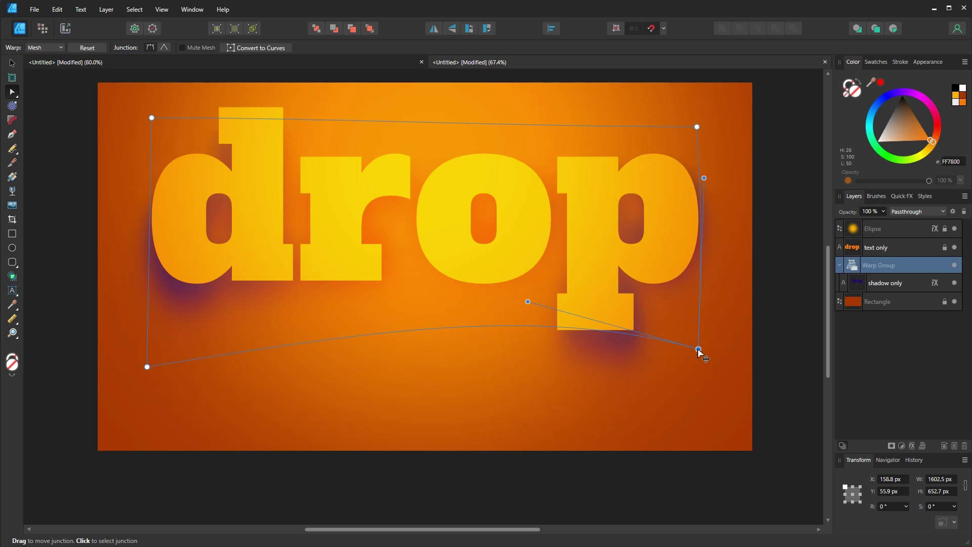
left_click(787, 342)
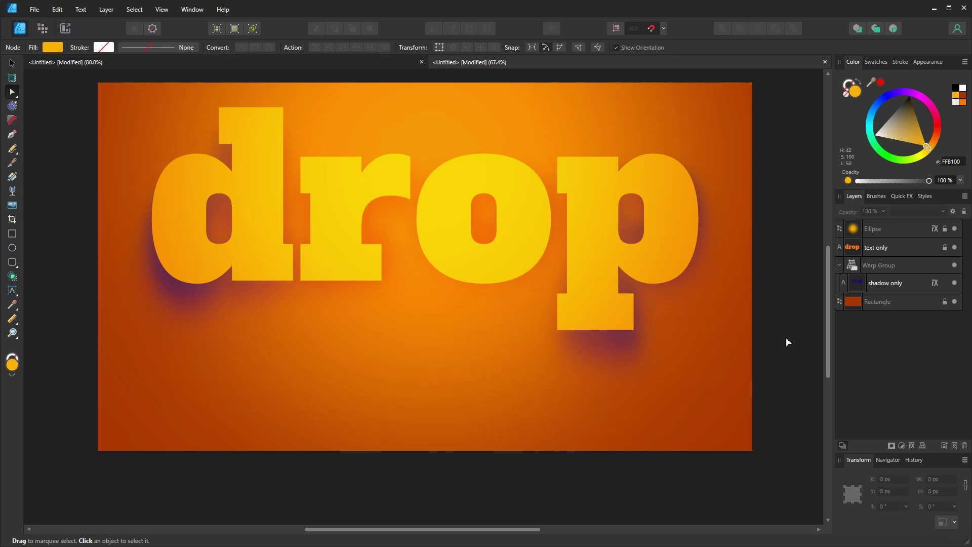
Raise the third outer shadow's opacity to 100% and adjust the second shadow's opacity.
left_click(934, 283)
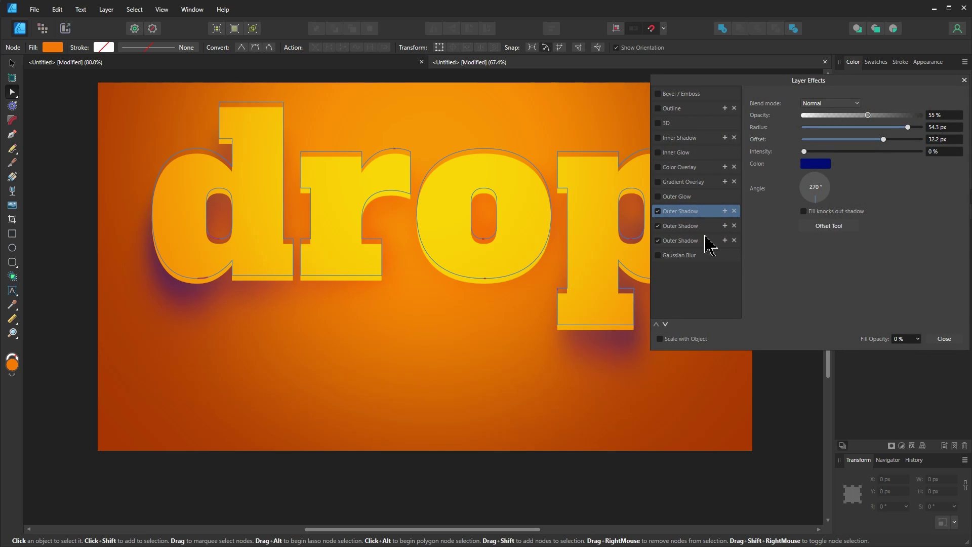
left_click_drag(767, 82, 773, 157)
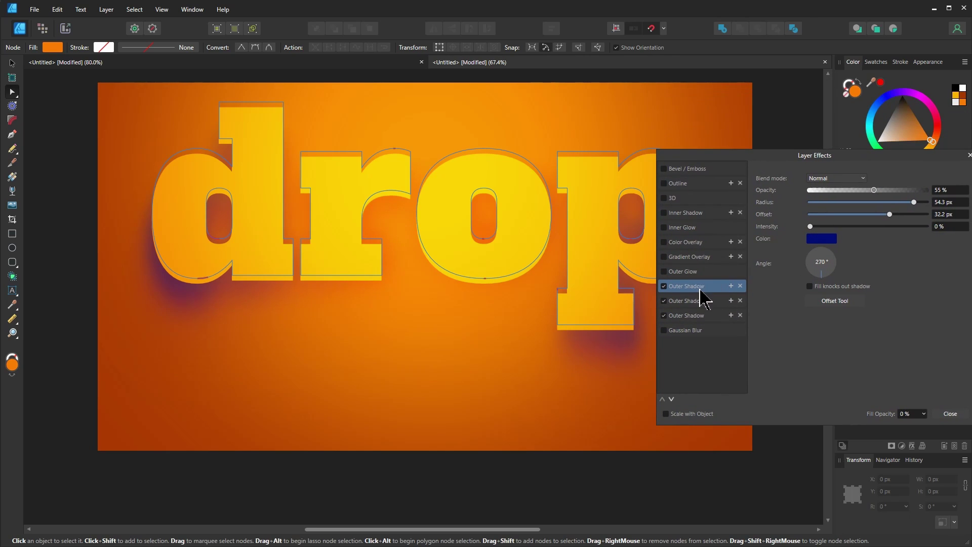
left_click(689, 316)
left_click_drag(848, 191, 968, 238)
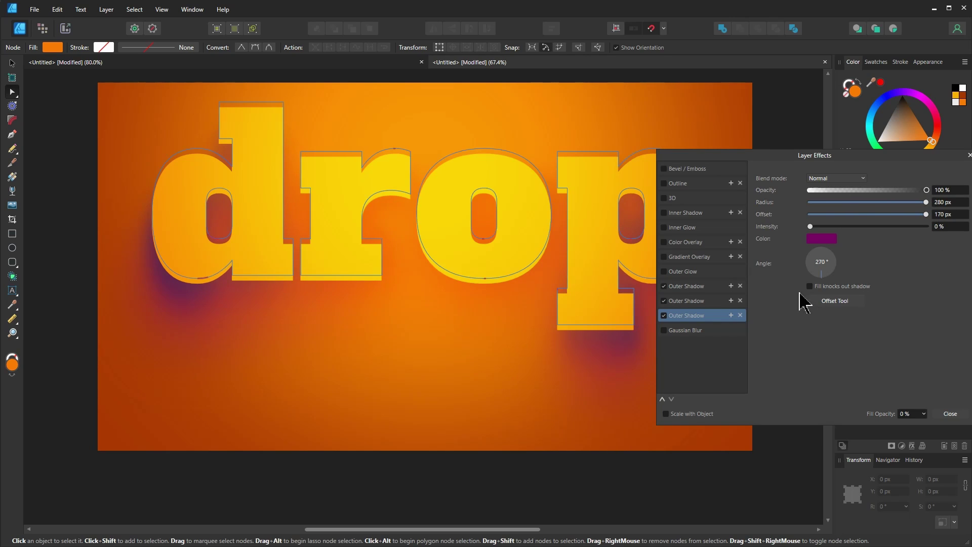
left_click(695, 304)
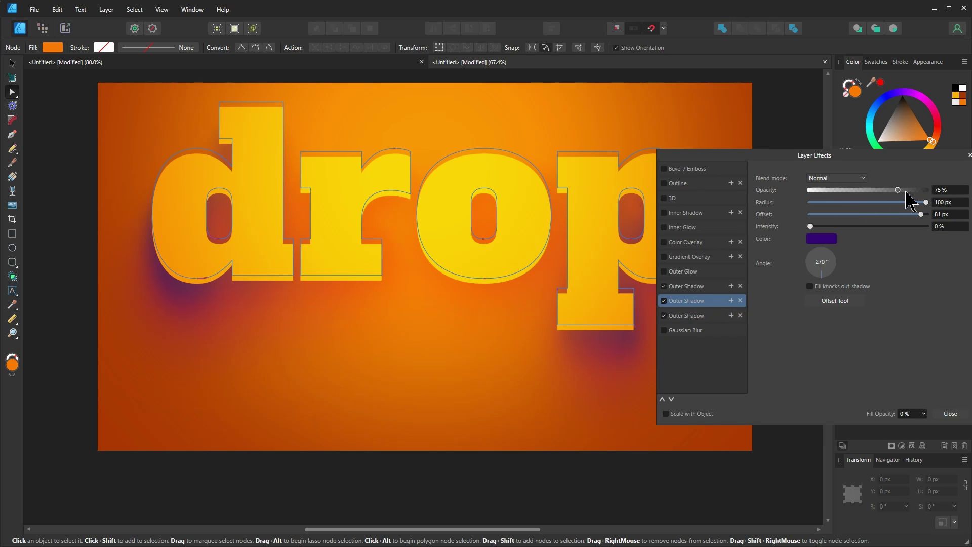
left_click_drag(910, 191, 902, 233)
Try a purple hue on the first outer shadow, then undo to keep its blue 000673.
left_click(701, 287)
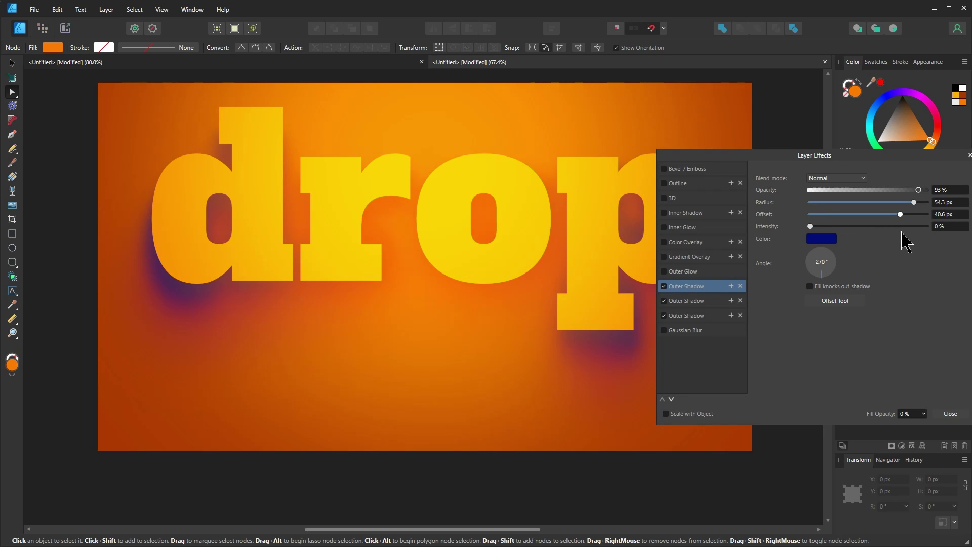
left_click(822, 239)
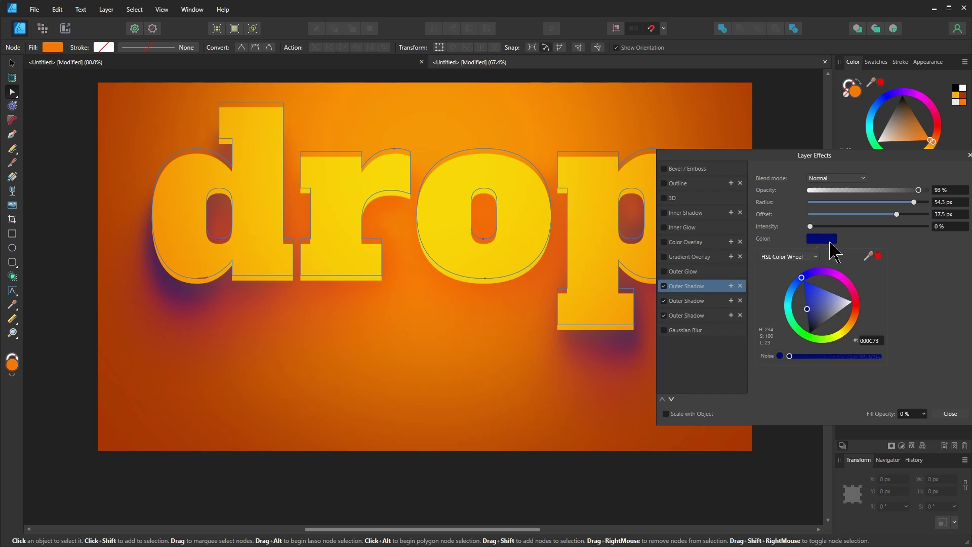
left_click_drag(823, 271, 885, 286)
key("ctrl+z")
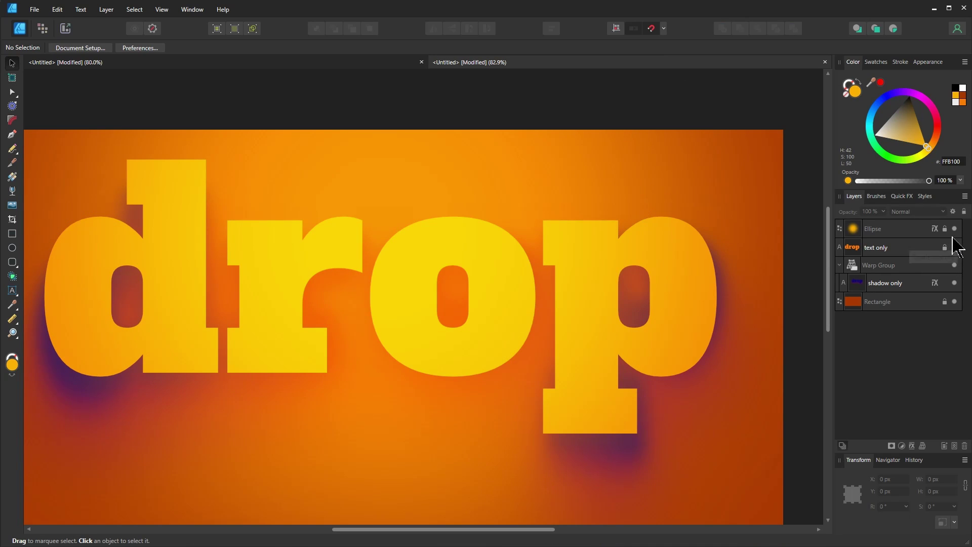
Hide text only and retype the shadow copy's word as 'now'.
left_click(954, 247)
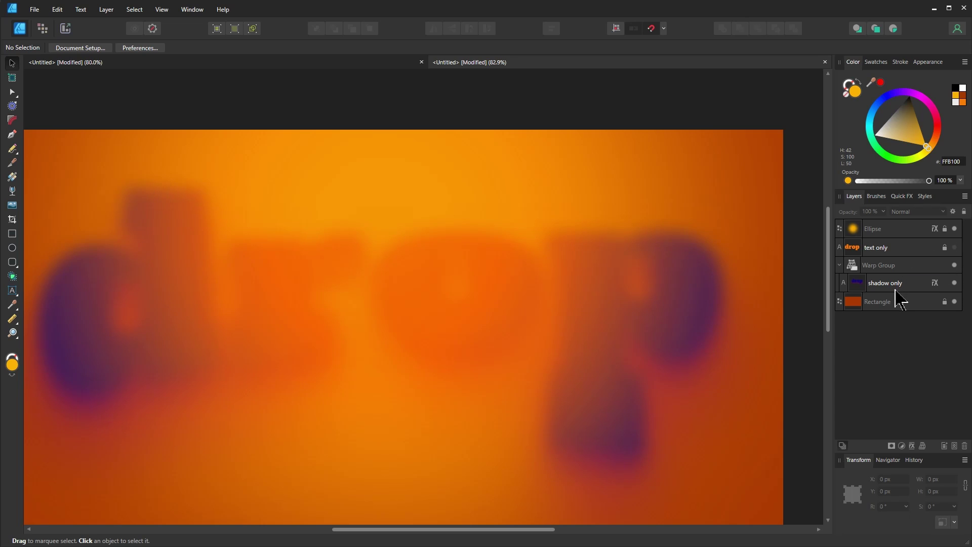
left_click(858, 287)
double_click(692, 317)
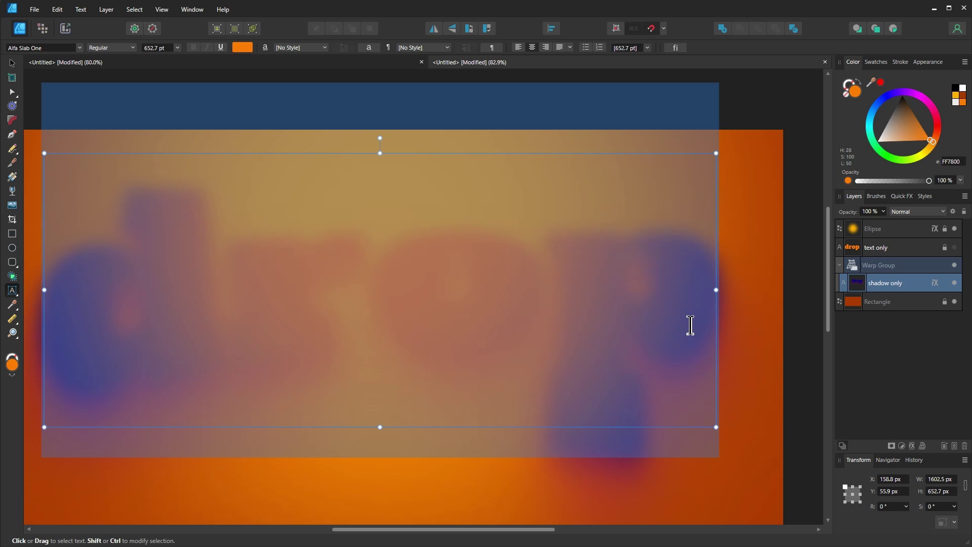
type("now")
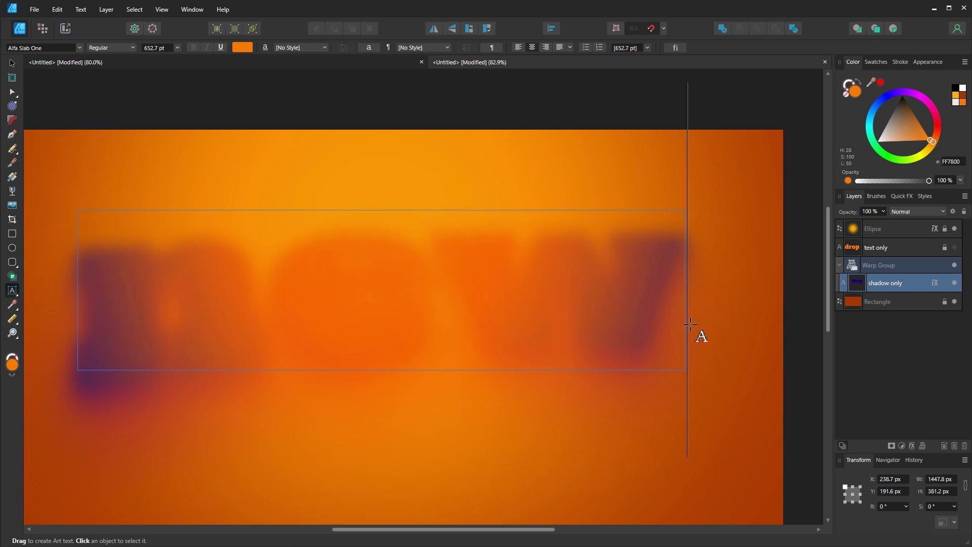
Retype the yellow text only layer from 'drop' to 'new' and check its visibility toggle.
left_click(861, 248)
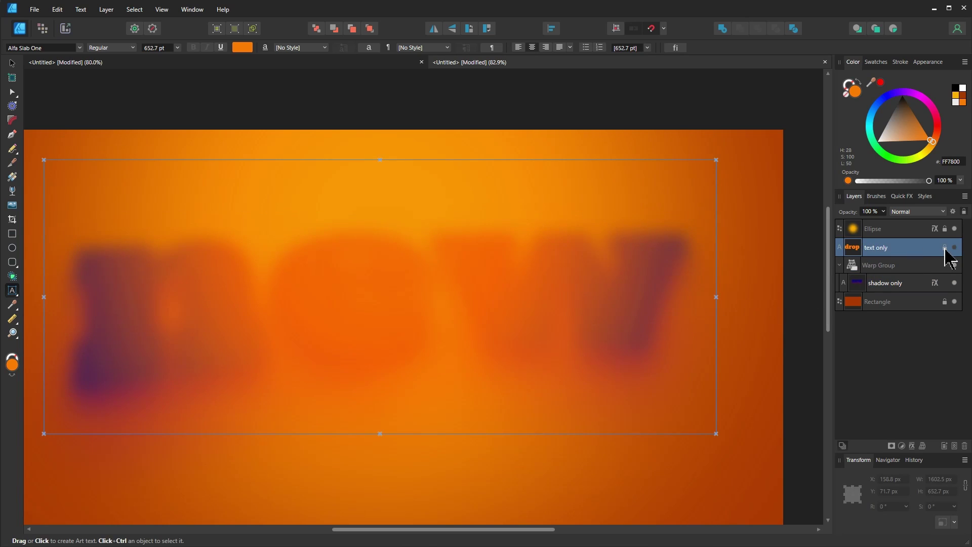
double_click(696, 343)
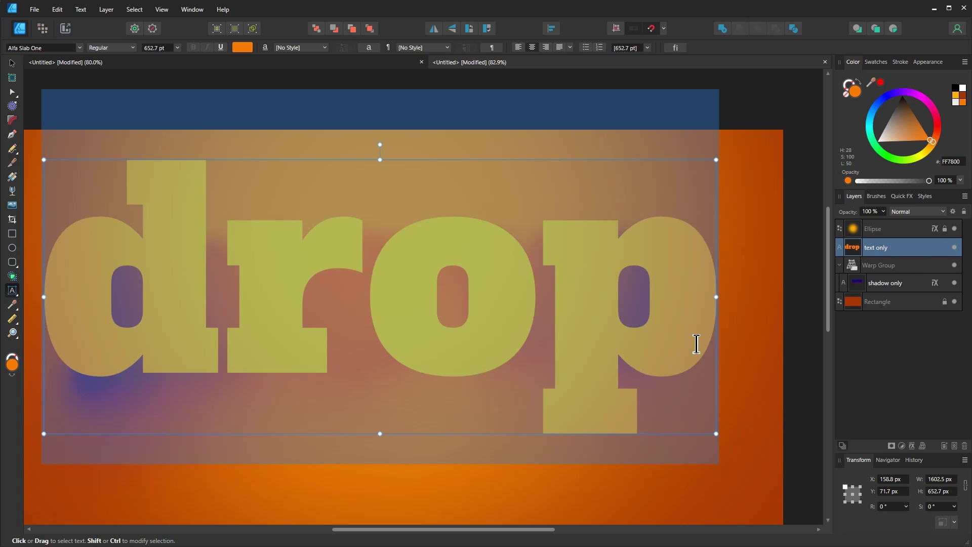
type("new")
key("Escape")
key("Escape")
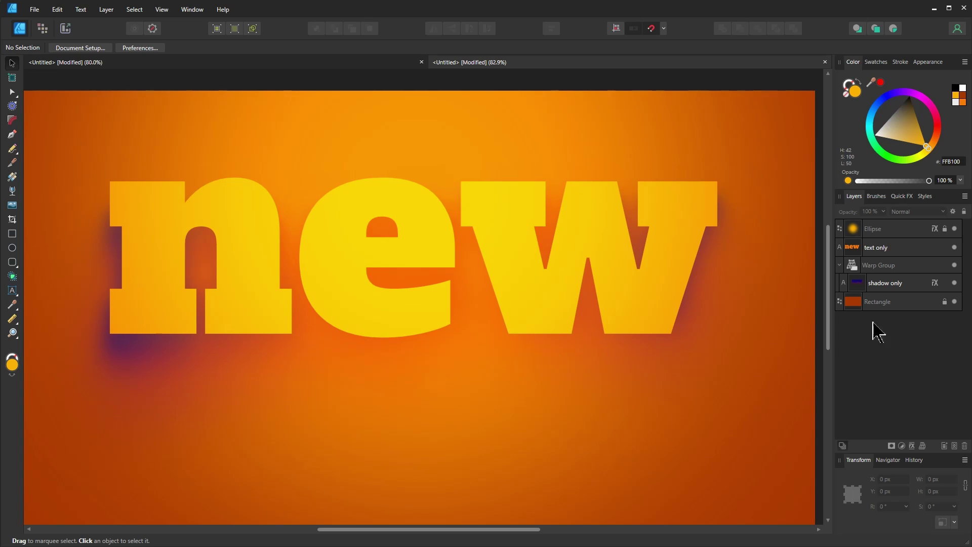
left_click(954, 248)
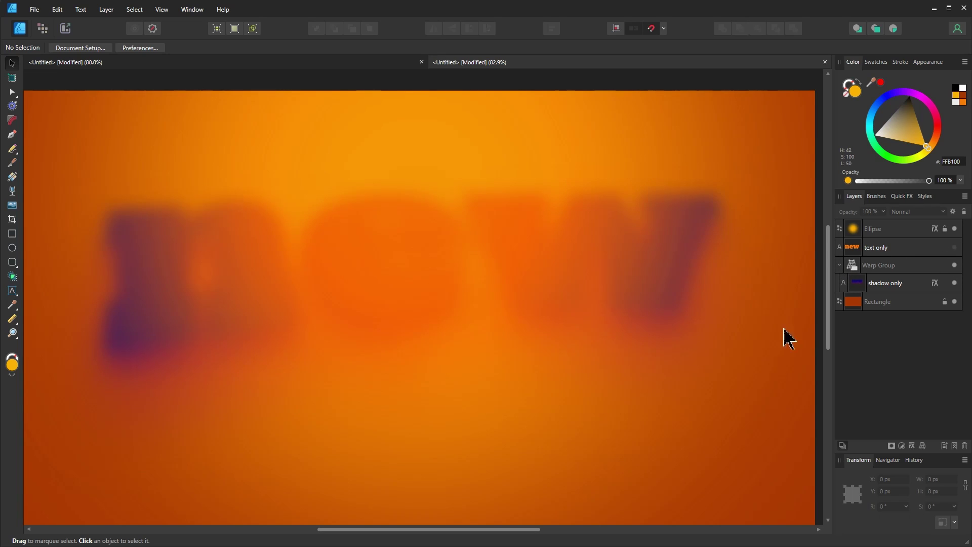
left_click(954, 247)
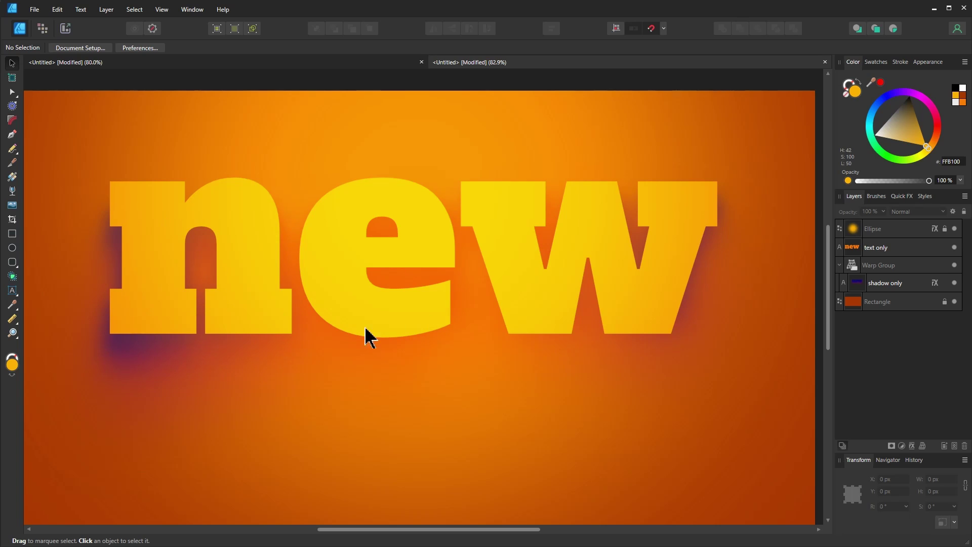
Edit the Warp Group mesh and pull its bottom-right corner downward.
left_click(879, 268)
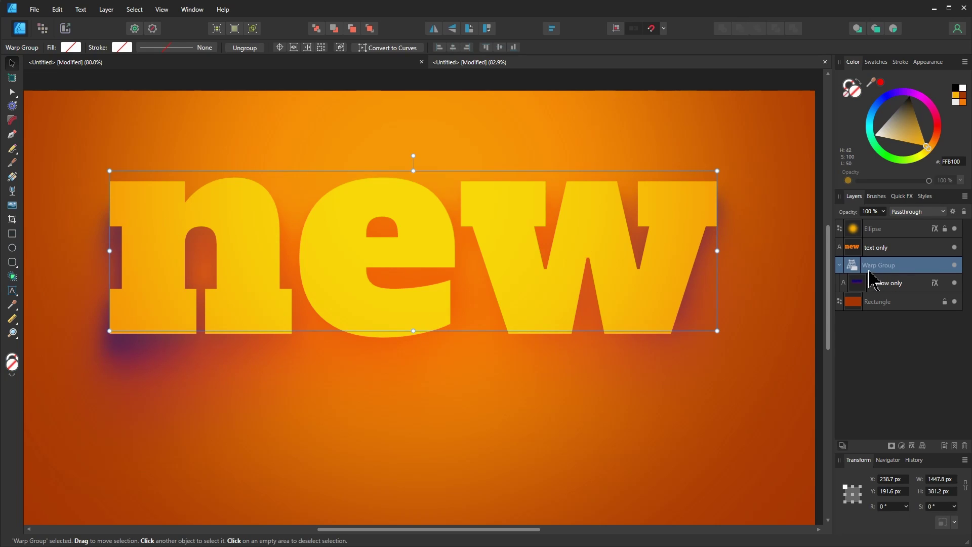
double_click(845, 266)
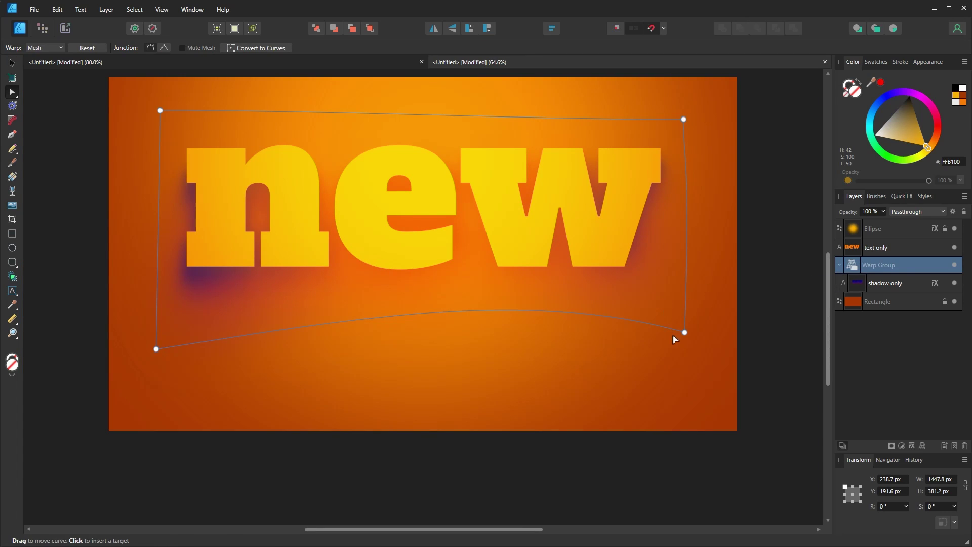
left_click_drag(684, 332, 684, 362)
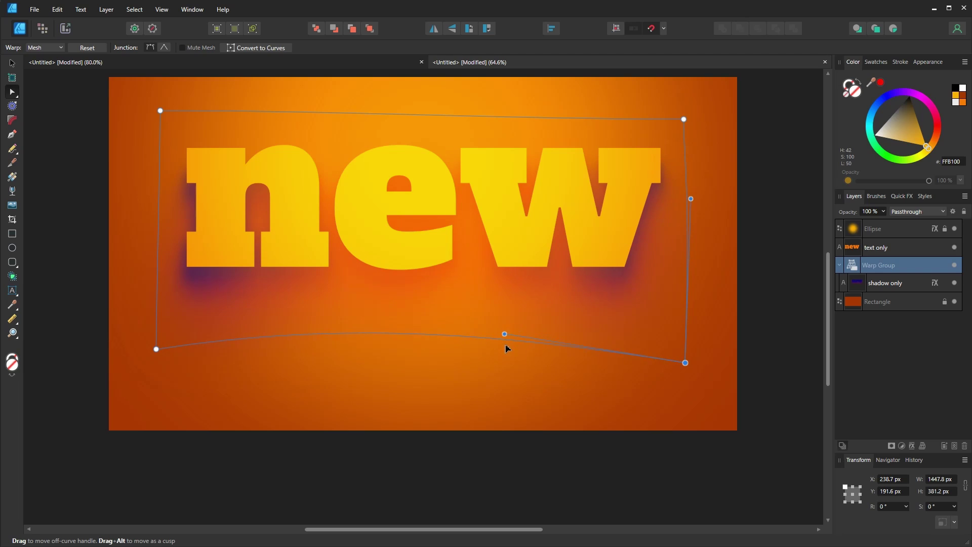
left_click(780, 239)
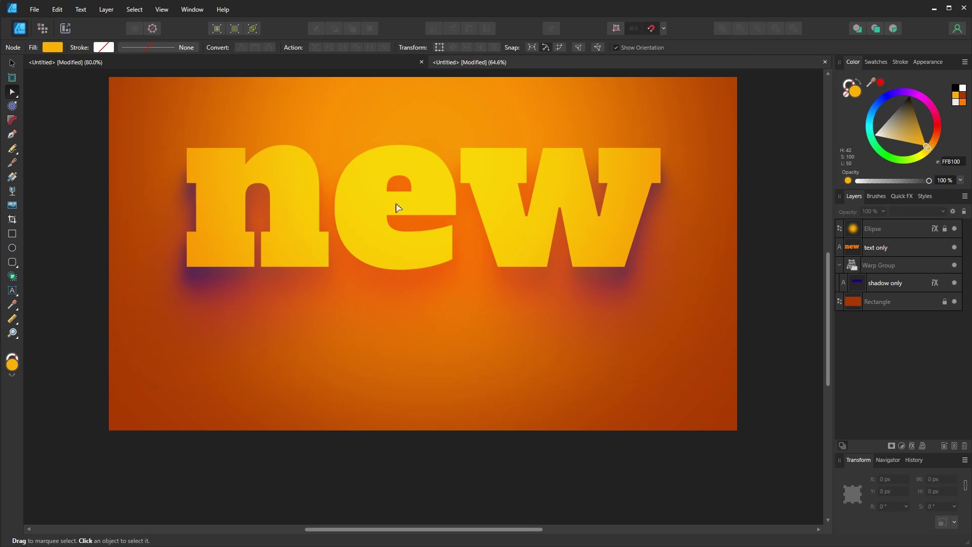
Add a central mesh point, nudge it up, and adjust the curve near the n and left-edge node.
left_click(856, 265)
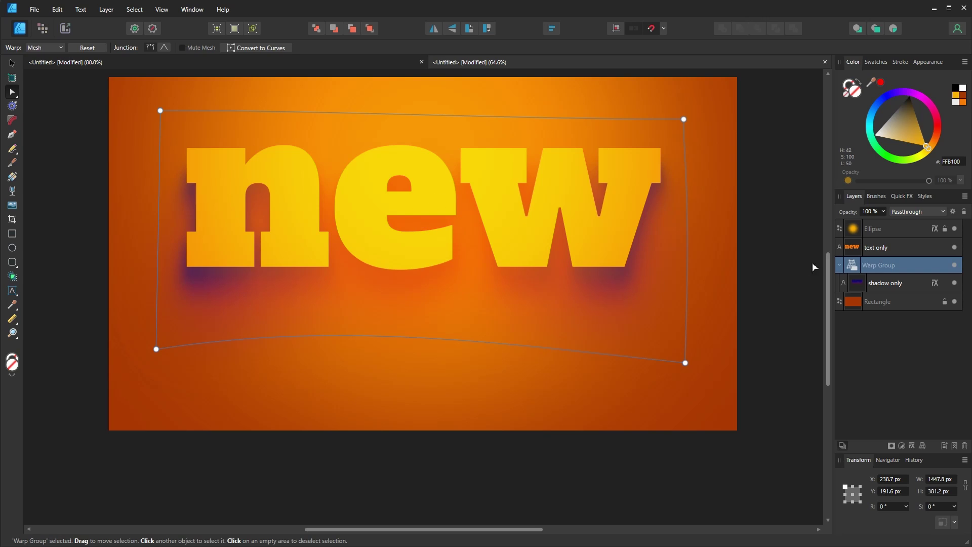
left_click(427, 223)
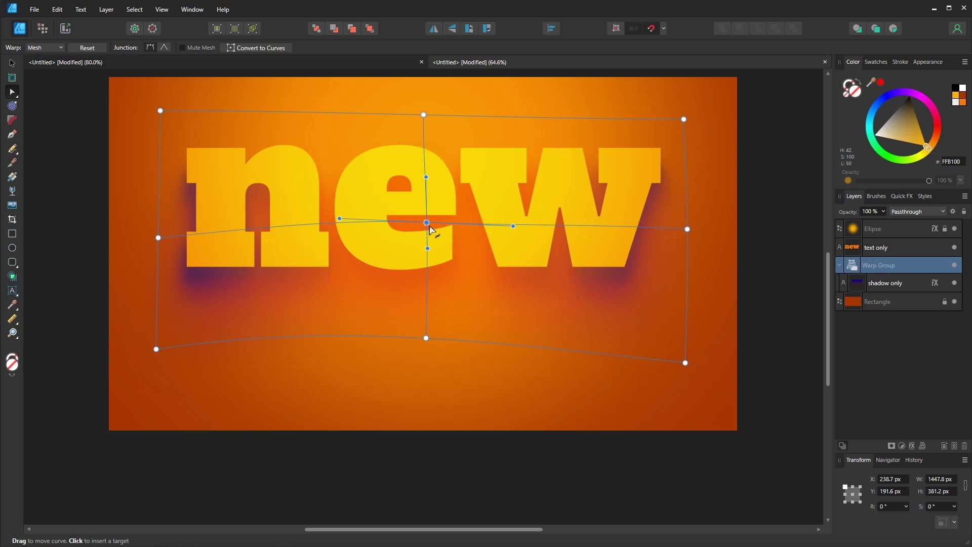
mouse_move(428, 226)
left_mouse_down()
mouse_move(436, 203)
mouse_move(433, 222)
left_mouse_up()
left_click_drag(250, 228, 247, 219)
left_click(158, 237)
mouse_move(161, 241)
left_mouse_down()
mouse_move(151, 236)
mouse_move(162, 237)
left_mouse_up()
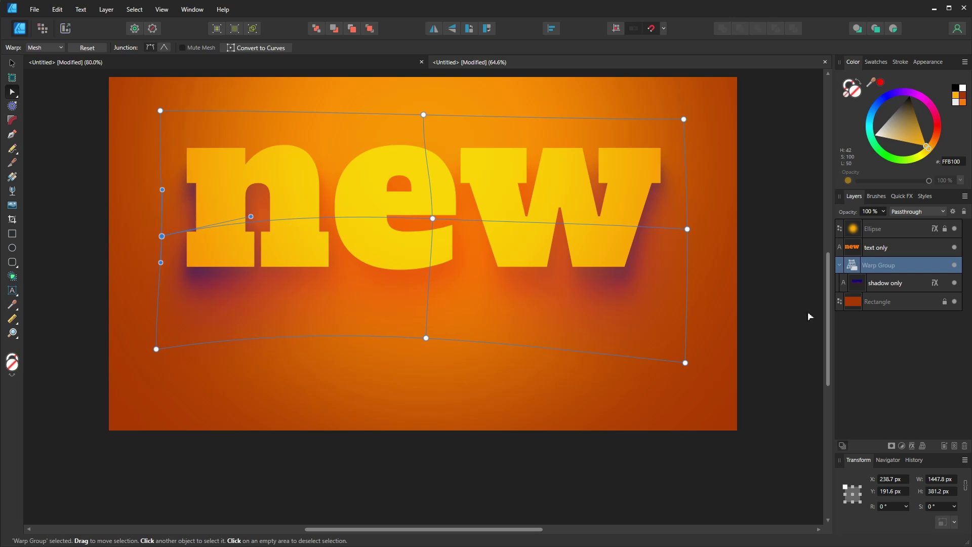